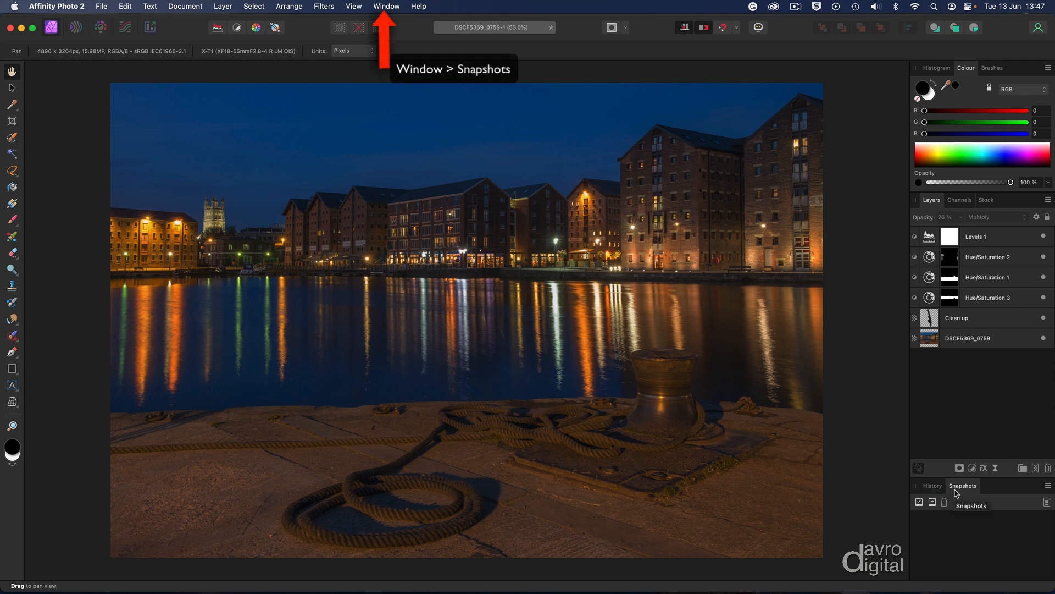
Add a document snapshot named "Finished" and flatten the document
{"action": "left_click", "coordinate": [933, 502]}
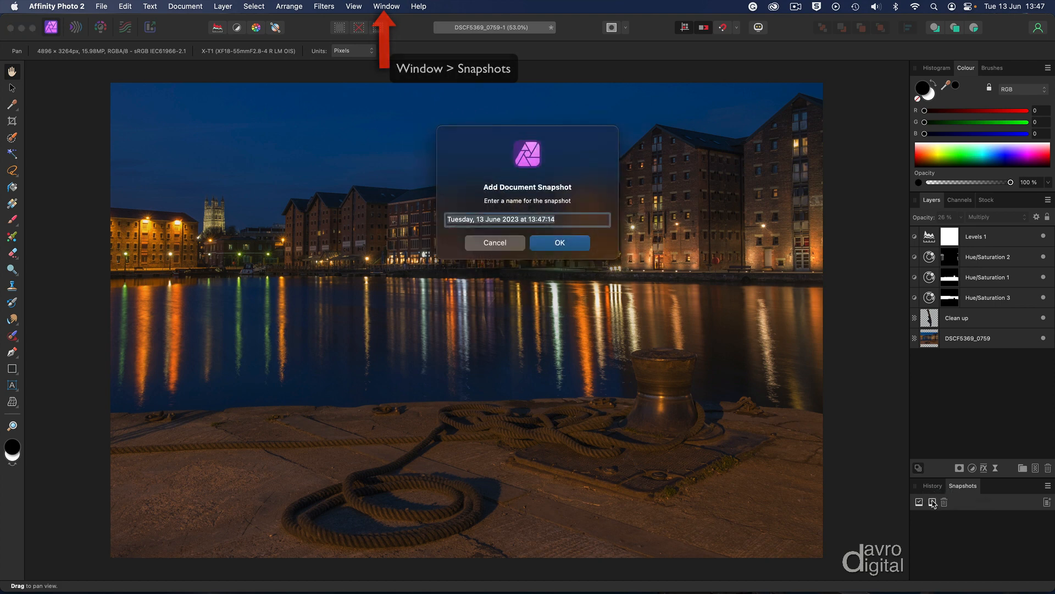
{"action": "type", "text": "Fi"}
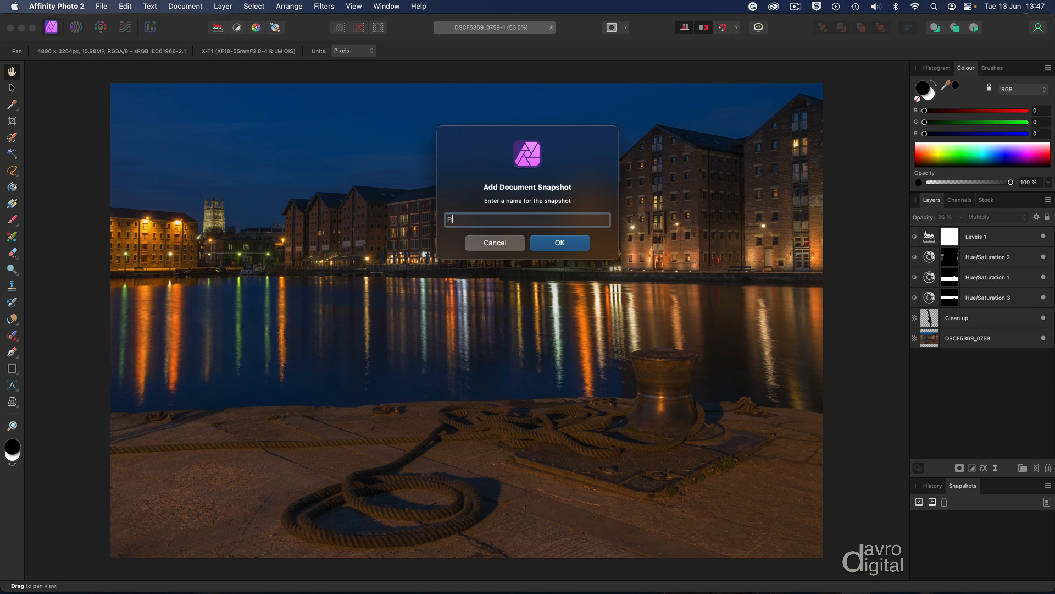
{"action": "type", "text": "nished"}
{"action": "key", "text": "Return"}
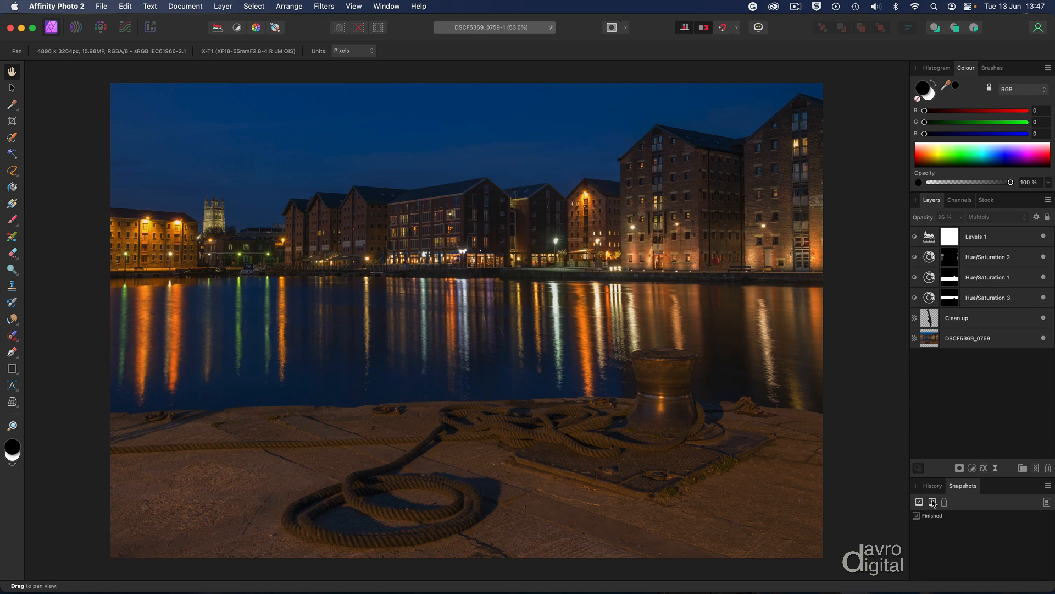
{"action": "left_click", "coordinate": [181, 6]}
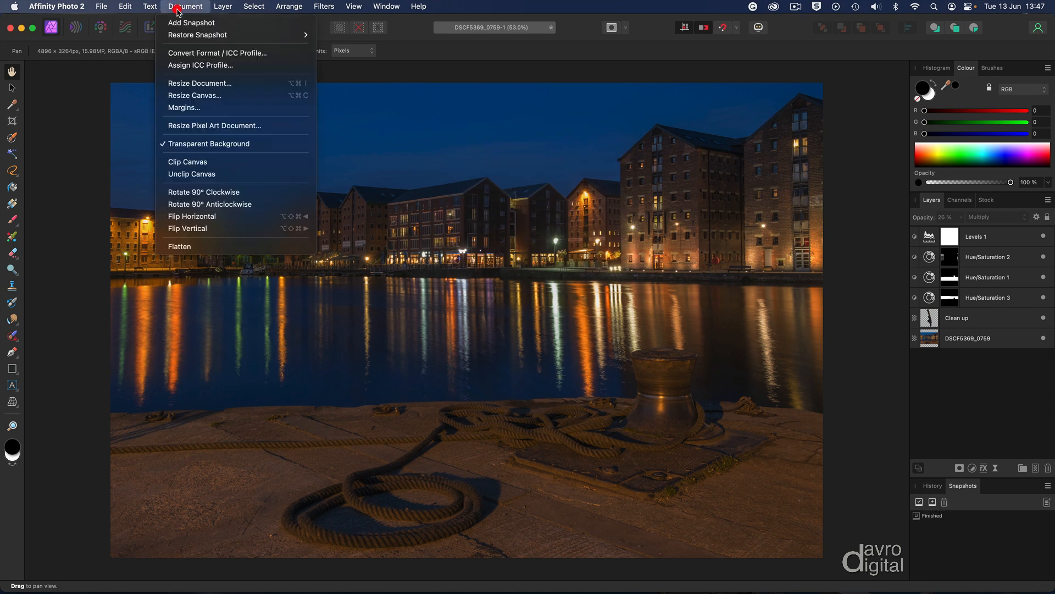
{"action": "left_click", "coordinate": [186, 248]}
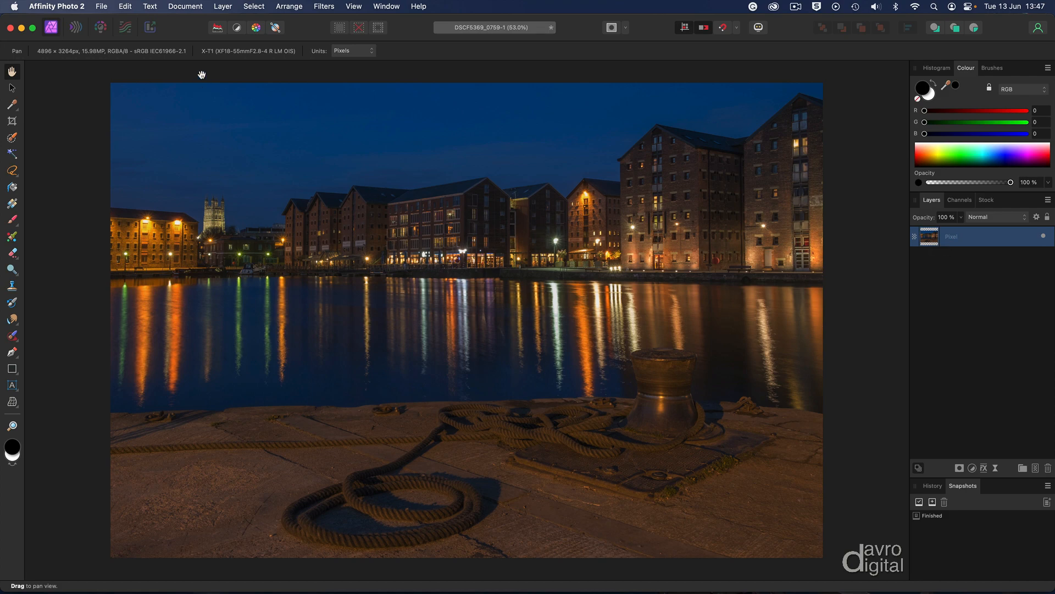
Resize the document to 15 × 10 inches with the proportions linked, using inches as the units
{"action": "left_click", "coordinate": [180, 8]}
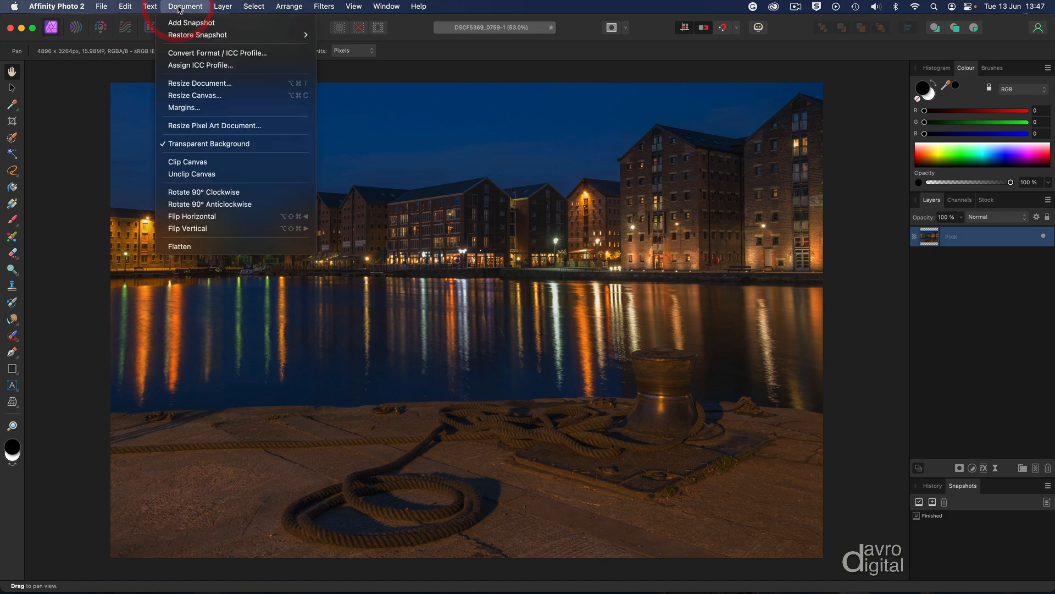
{"action": "left_click", "coordinate": [181, 84]}
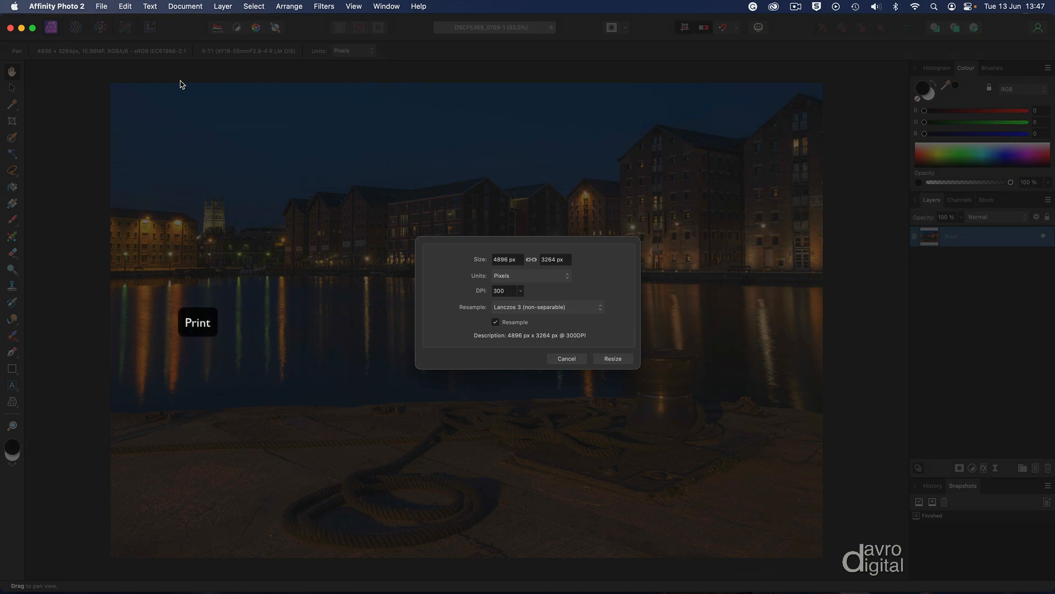
{"action": "left_click", "coordinate": [506, 279]}
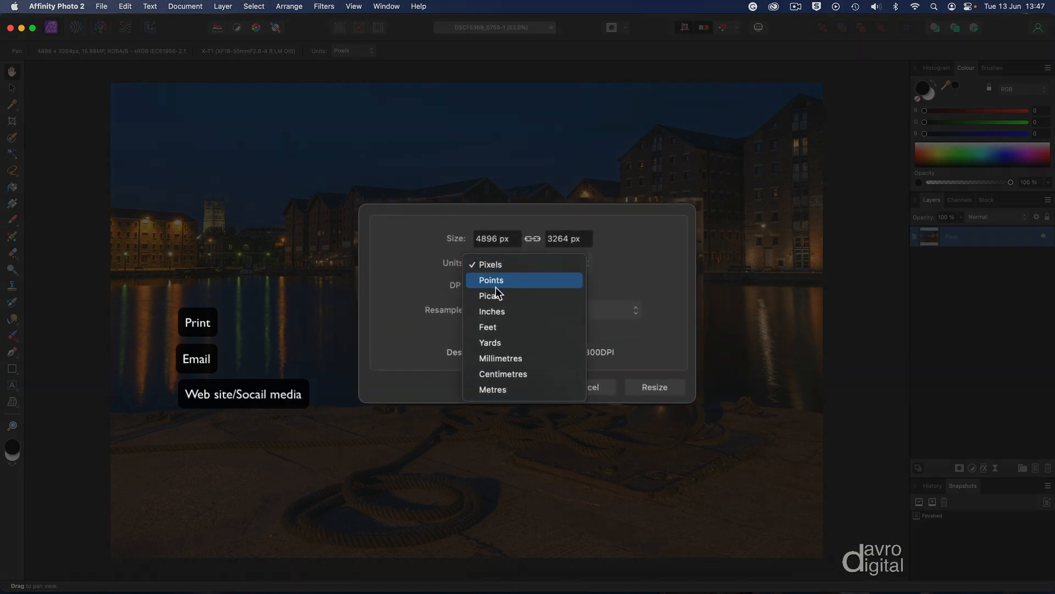
{"action": "left_click", "coordinate": [497, 312]}
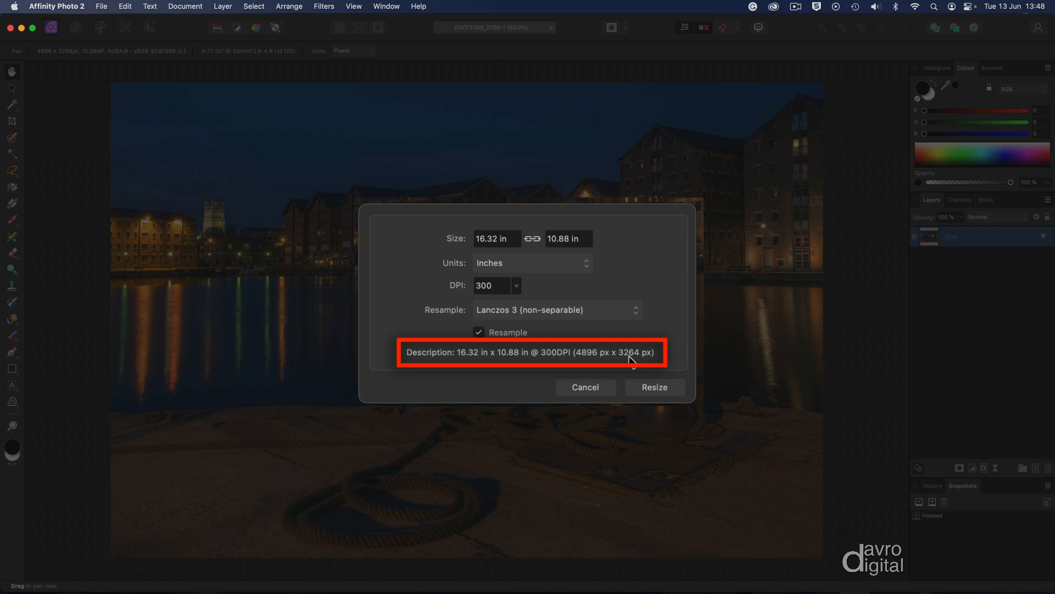
{"action": "left_click", "coordinate": [516, 238]}
{"action": "left_click_drag", "start_coordinate": [513, 238], "coordinate": [456, 238]}
{"action": "type", "text": "115"}
{"action": "key", "text": "BackSpace"}
{"action": "key", "text": "BackSpace"}
{"action": "type", "text": "5"}
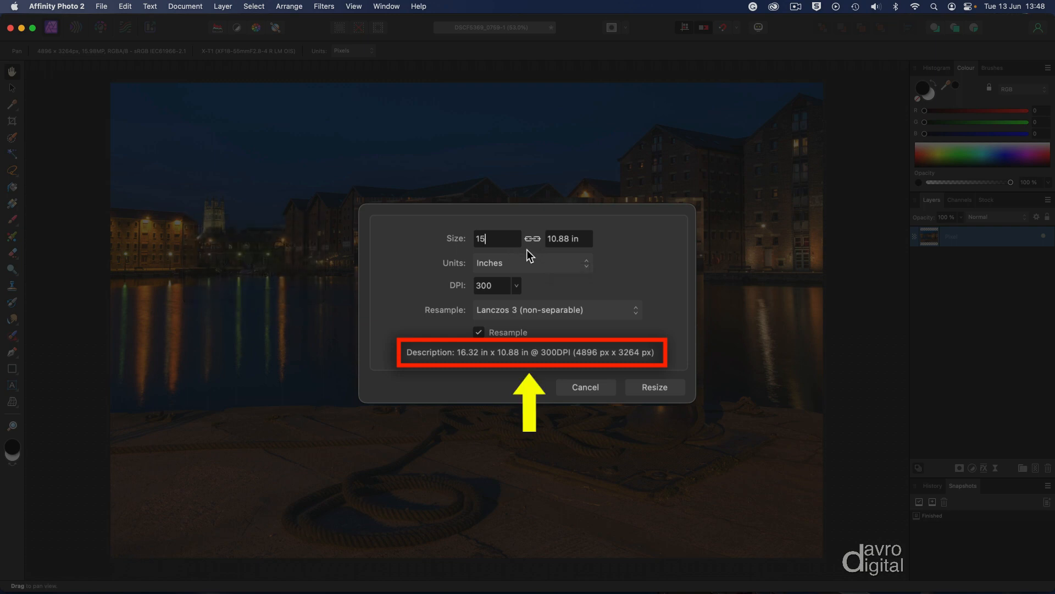
{"action": "key", "text": "Return"}
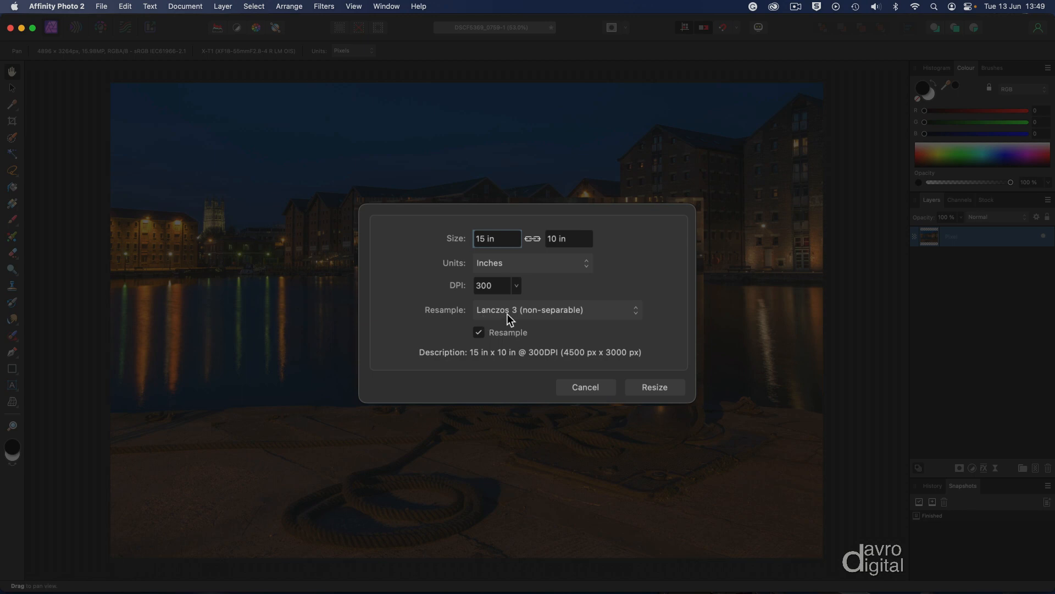
{"action": "left_click", "coordinate": [611, 353]}
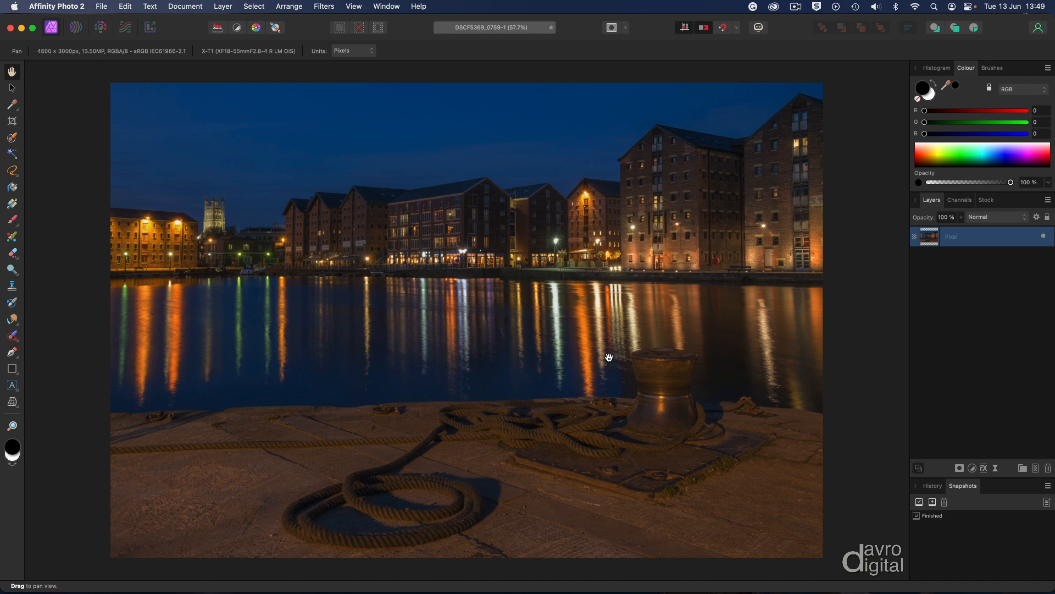
Add a live Unsharp Mask filter to the flattened pixel layer and expand that layer to show the nested filter
{"action": "left_click", "coordinate": [996, 470]}
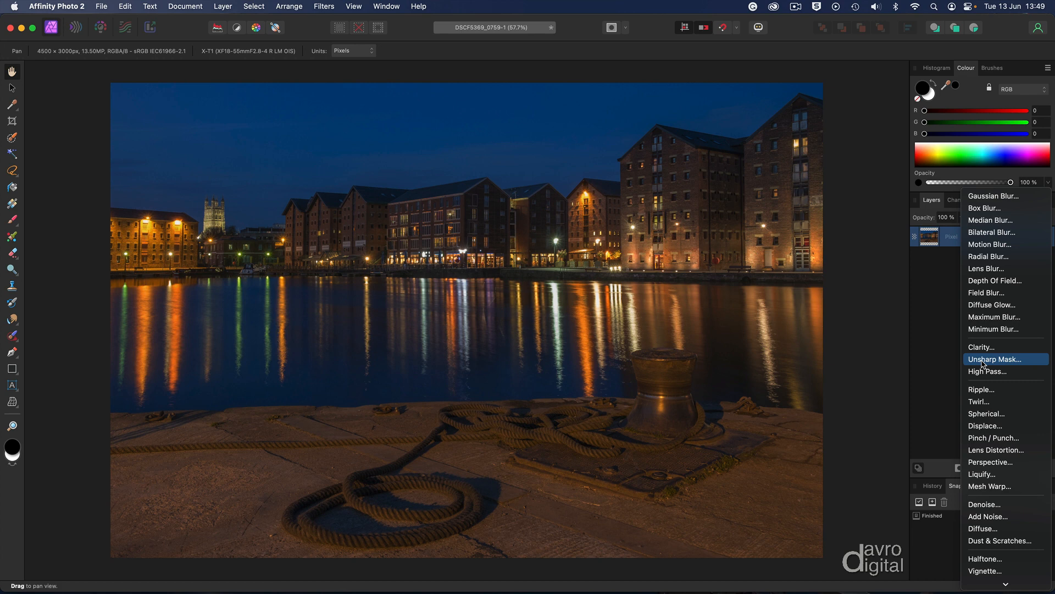
{"action": "left_click", "coordinate": [983, 363]}
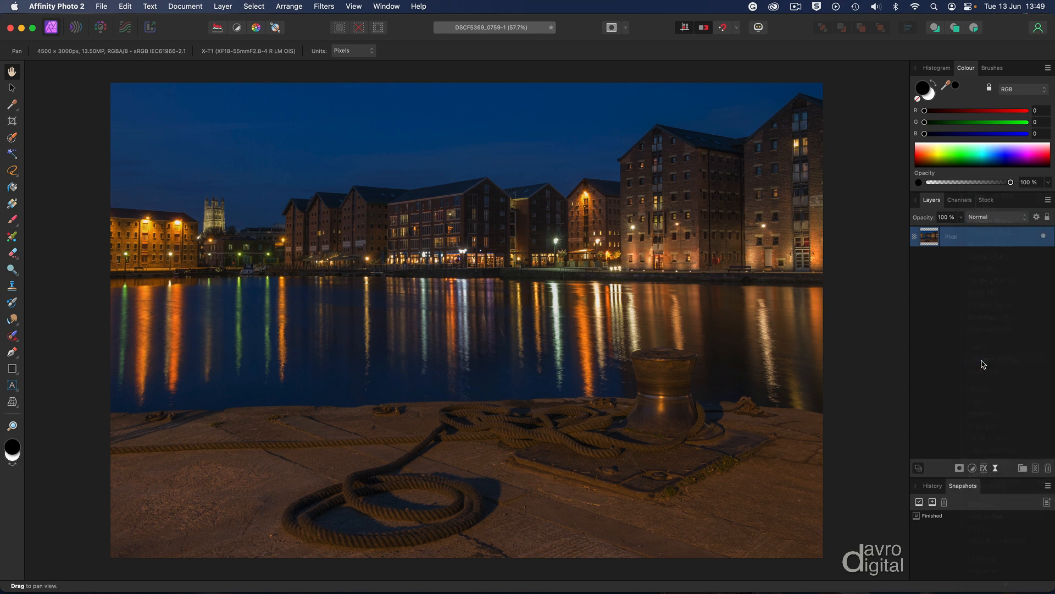
{"action": "left_click_drag", "start_coordinate": [859, 446], "coordinate": [1003, 56]}
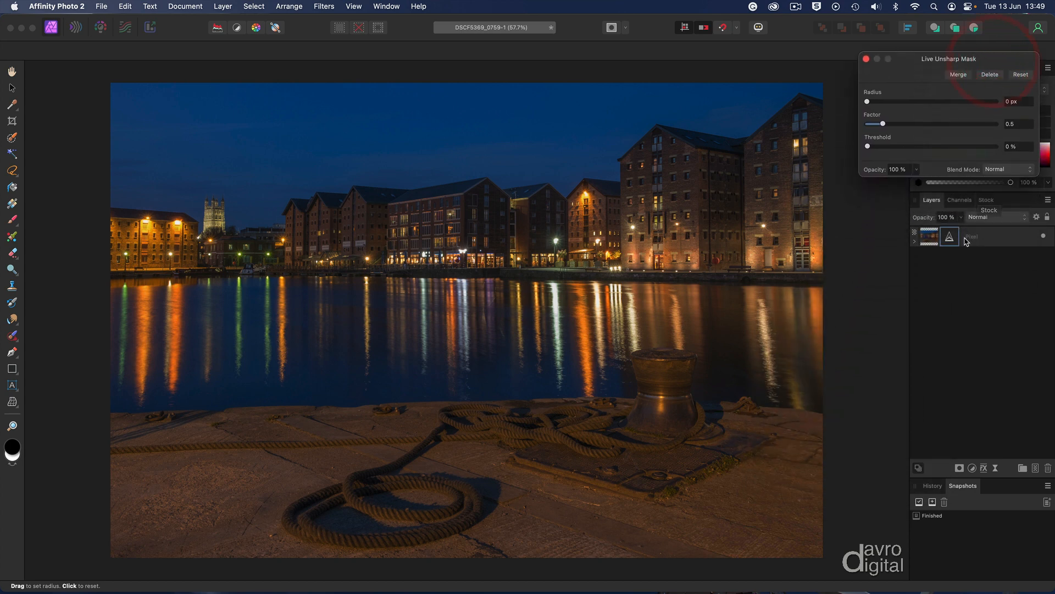
{"action": "left_click", "coordinate": [915, 243]}
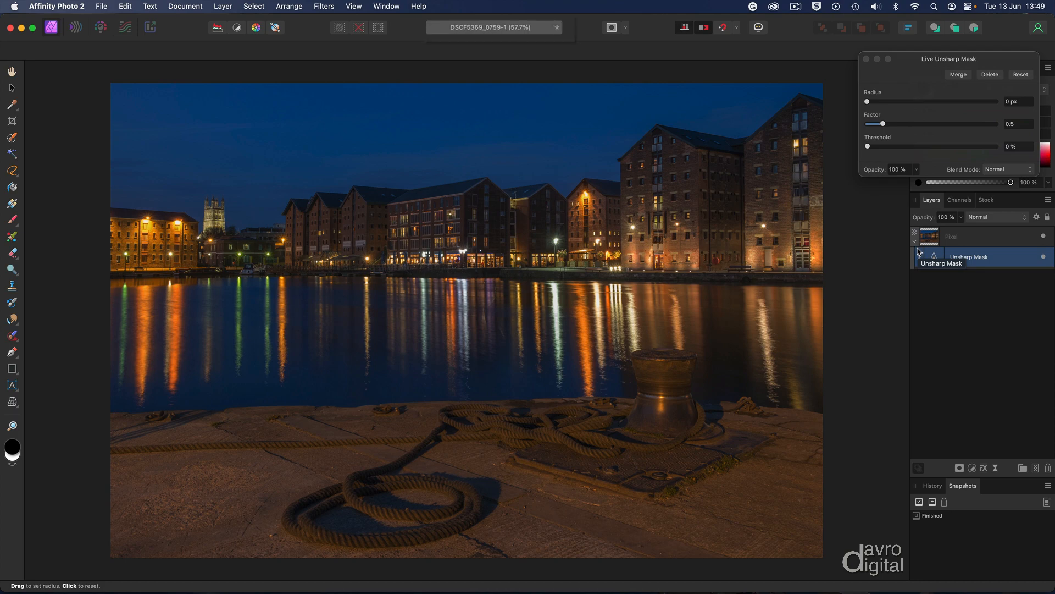
Set the live Unsharp Mask to a radius of 1 px, a factor of 1.867 and a threshold of 0 %
{"action": "key", "text": "super+1"}
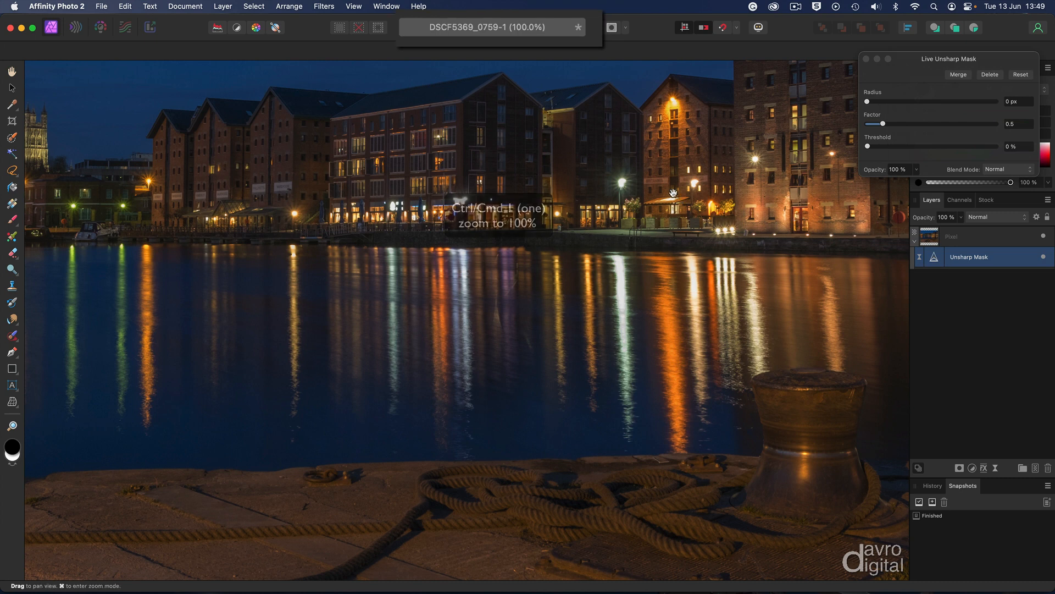
{"action": "left_click_drag", "start_coordinate": [675, 197], "coordinate": [779, 237]}
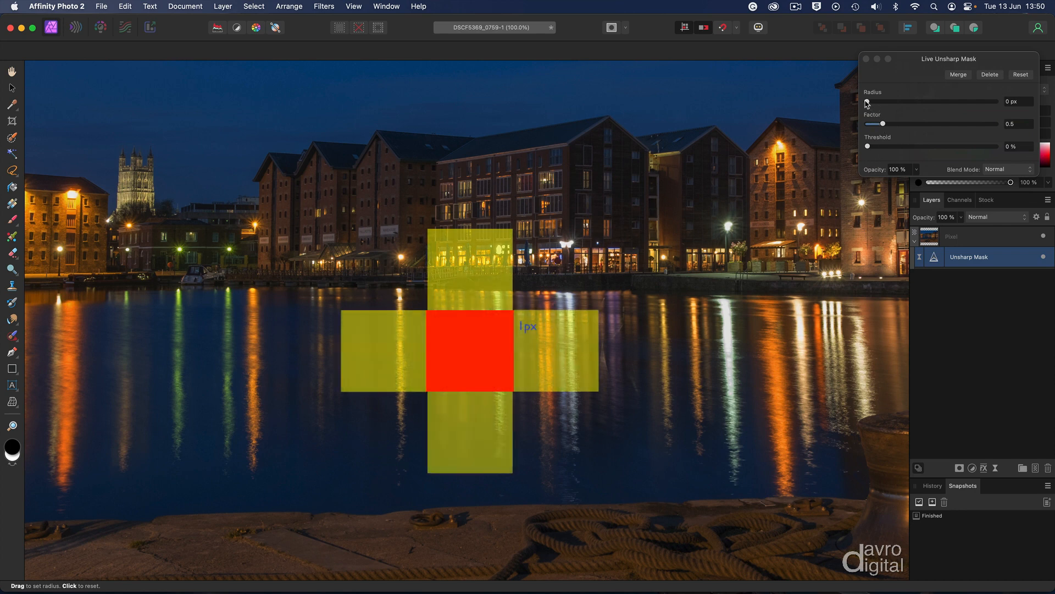
{"action": "left_click_drag", "start_coordinate": [868, 103], "coordinate": [895, 104]}
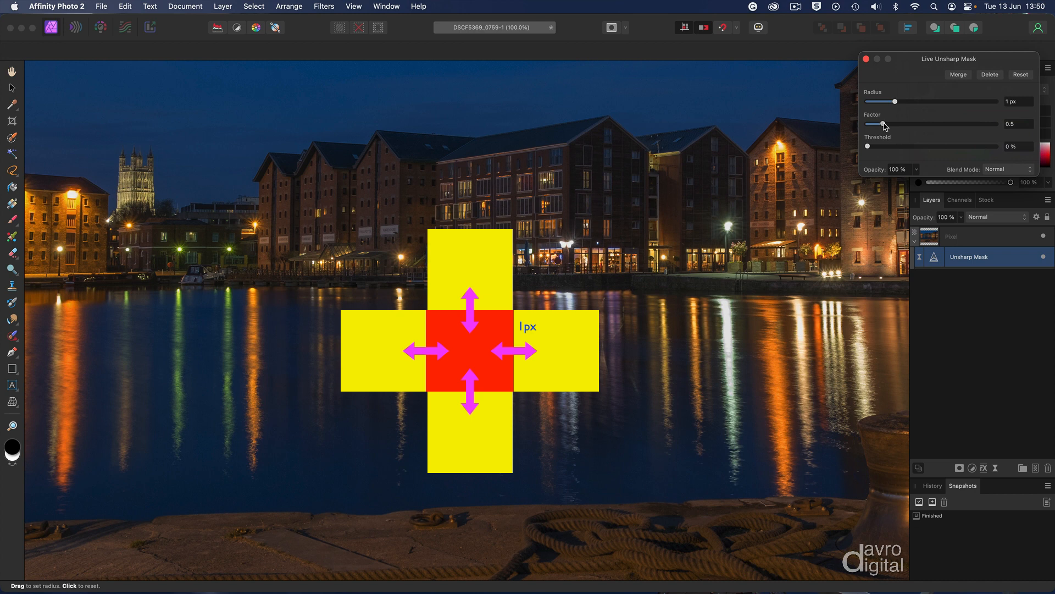
{"action": "left_click_drag", "start_coordinate": [884, 125], "coordinate": [891, 127]}
{"action": "left_click_drag", "start_coordinate": [896, 127], "coordinate": [919, 131]}
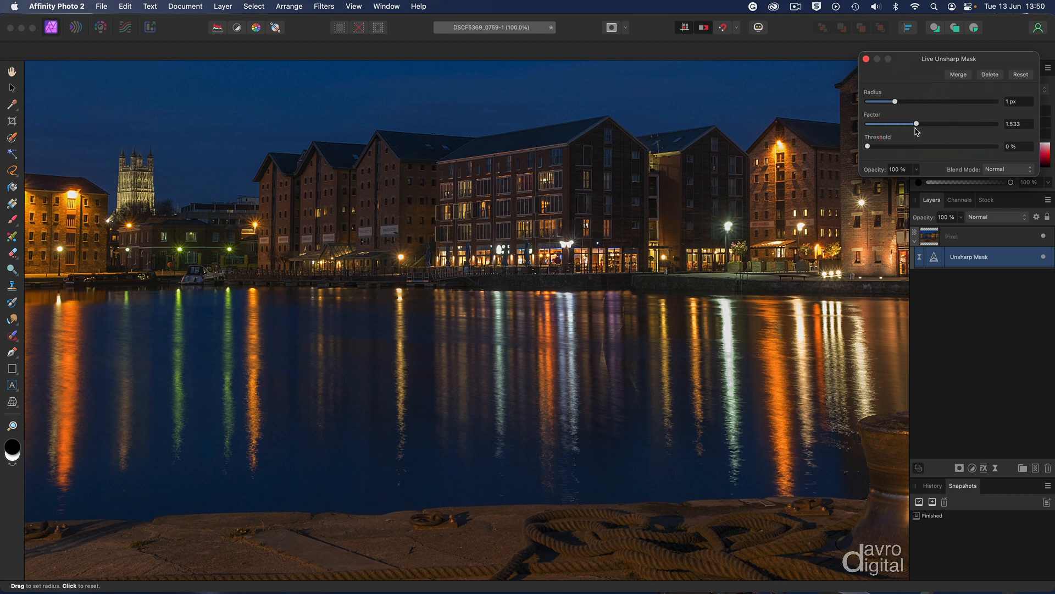
{"action": "left_click_drag", "start_coordinate": [915, 127], "coordinate": [927, 130]}
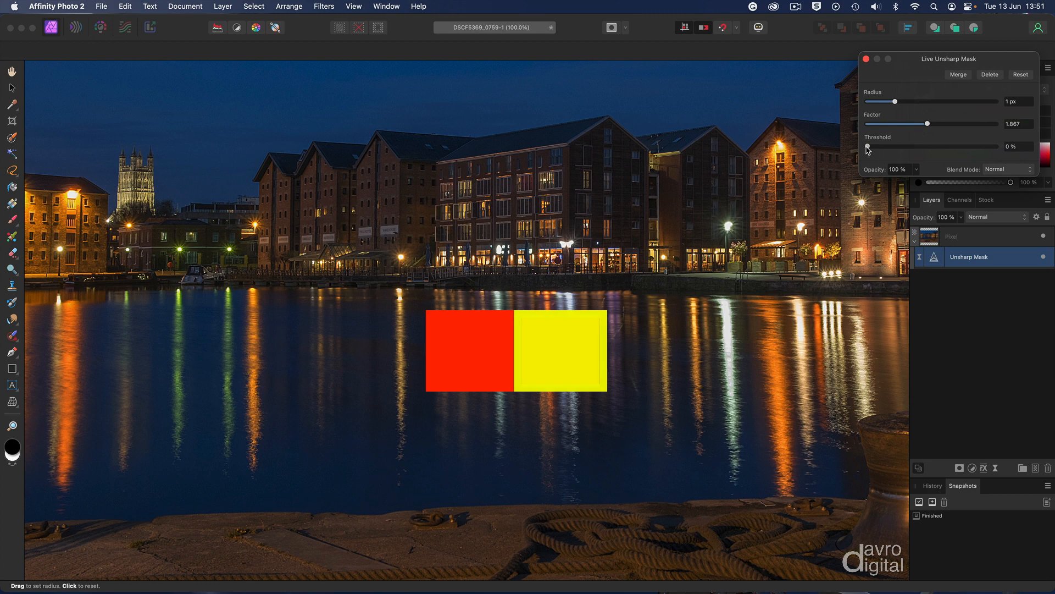
{"action": "mouse_move", "coordinate": [868, 148]}
{"action": "left_mouse_down"}
{"action": "mouse_move", "coordinate": [999, 167]}
{"action": "mouse_move", "coordinate": [864, 167]}
{"action": "left_mouse_up"}
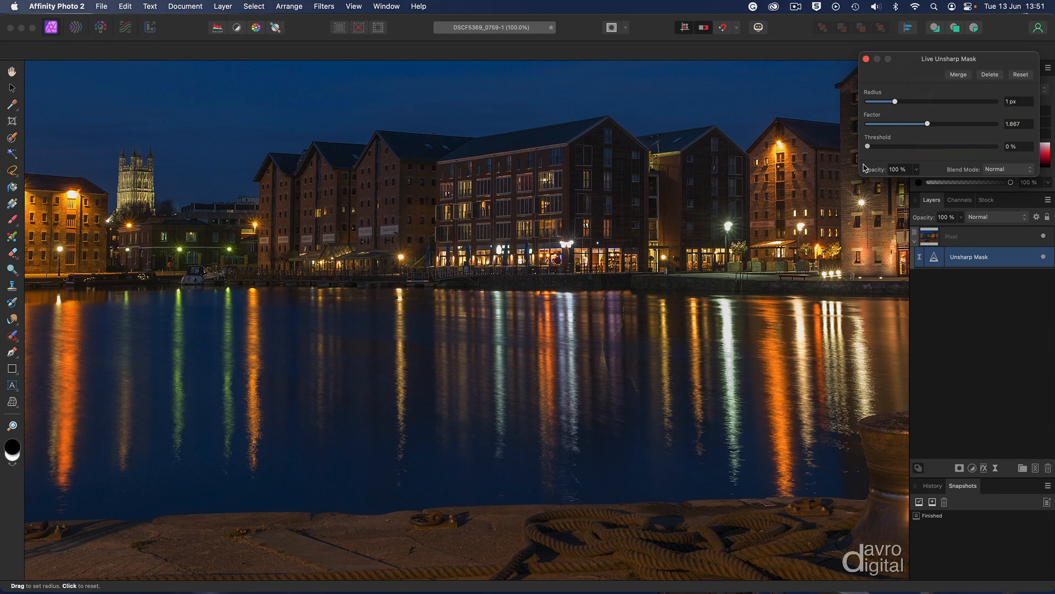
{"action": "left_click_drag", "start_coordinate": [862, 165], "coordinate": [862, 165]}
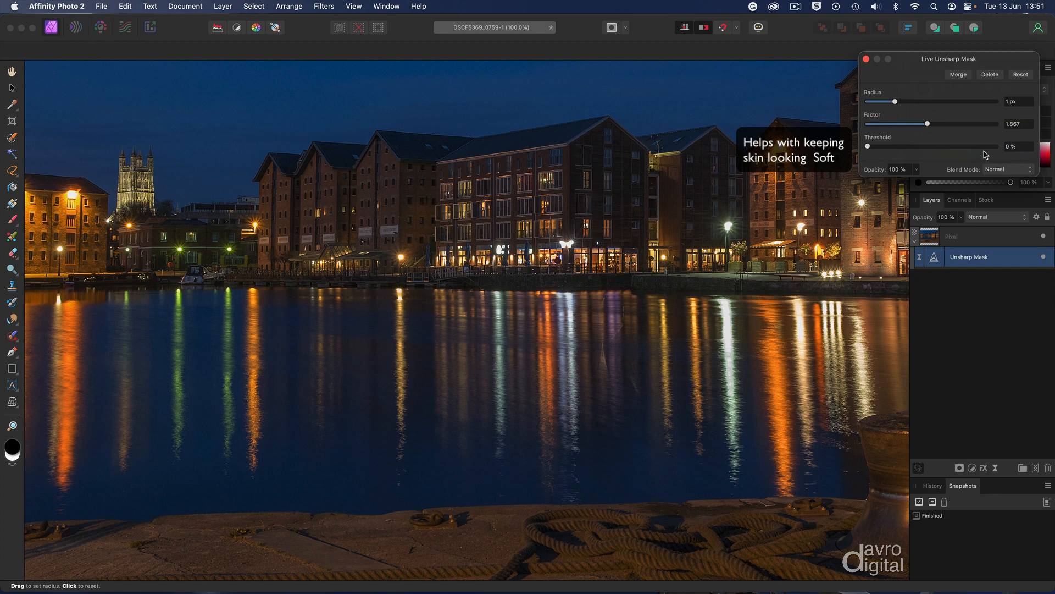
{"action": "left_click", "coordinate": [866, 60]}
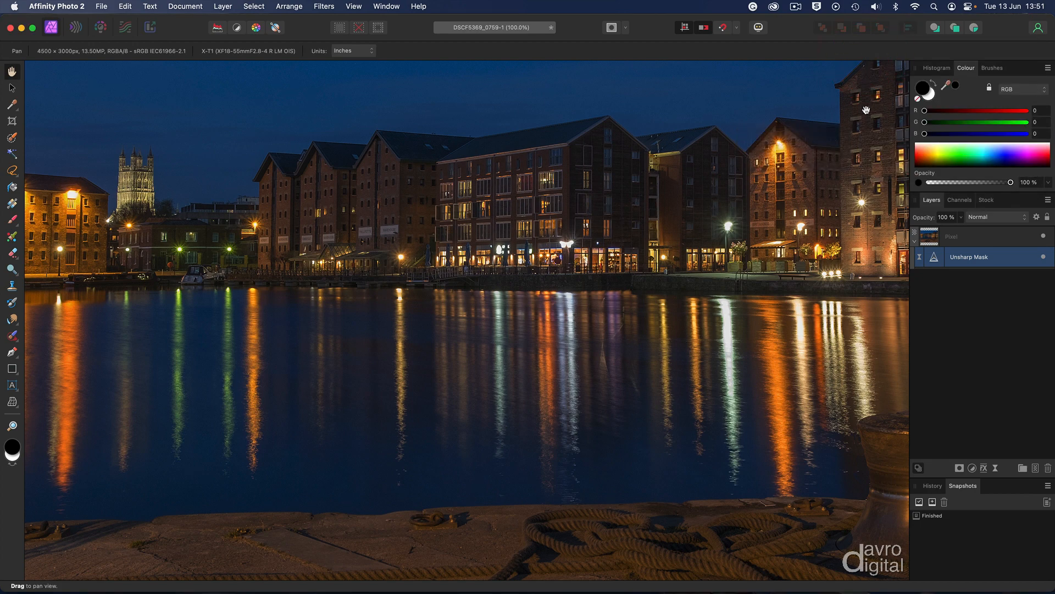
Activate the Paint Brush with the soft round 128 brush from the Basic category
{"action": "key", "text": "super+0"}
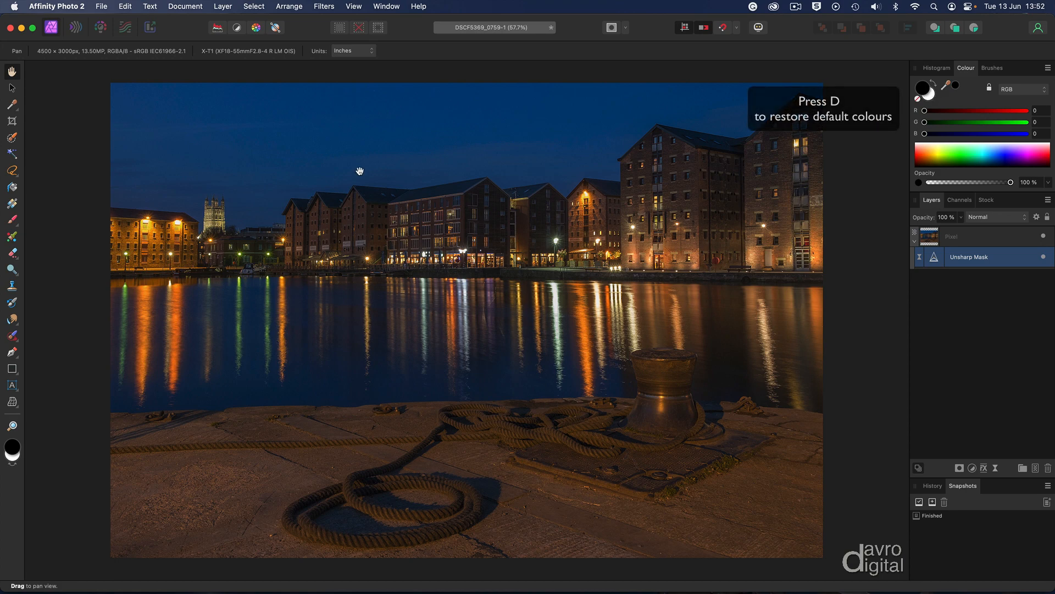
{"action": "left_click", "coordinate": [12, 219]}
{"action": "key", "text": "x"}
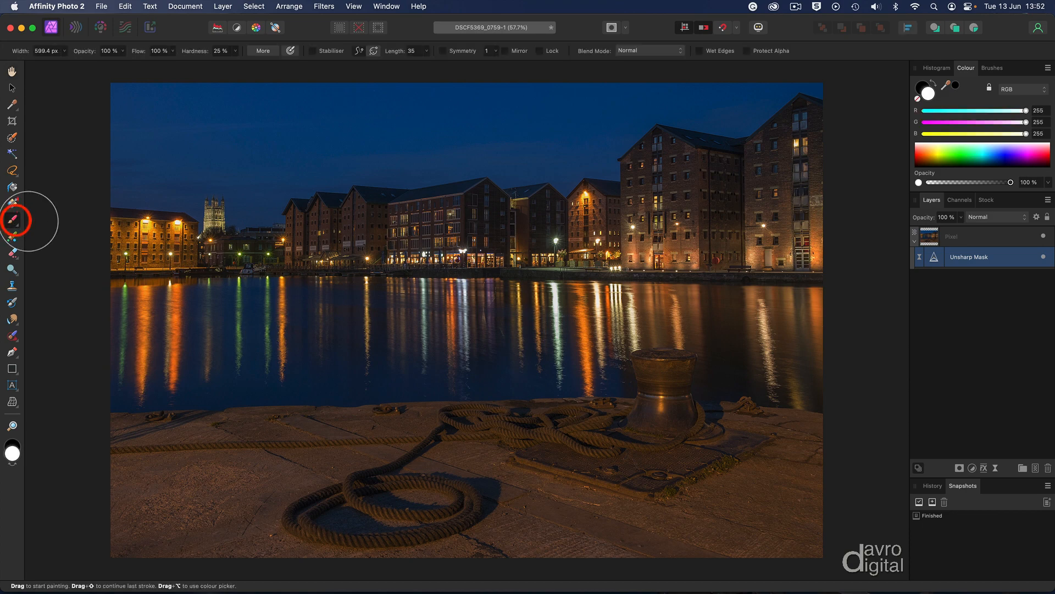
{"action": "left_click", "coordinate": [992, 68]}
{"action": "scroll", "coordinate": [982, 114], "scroll_direction": "down", "scroll_amount": 4}
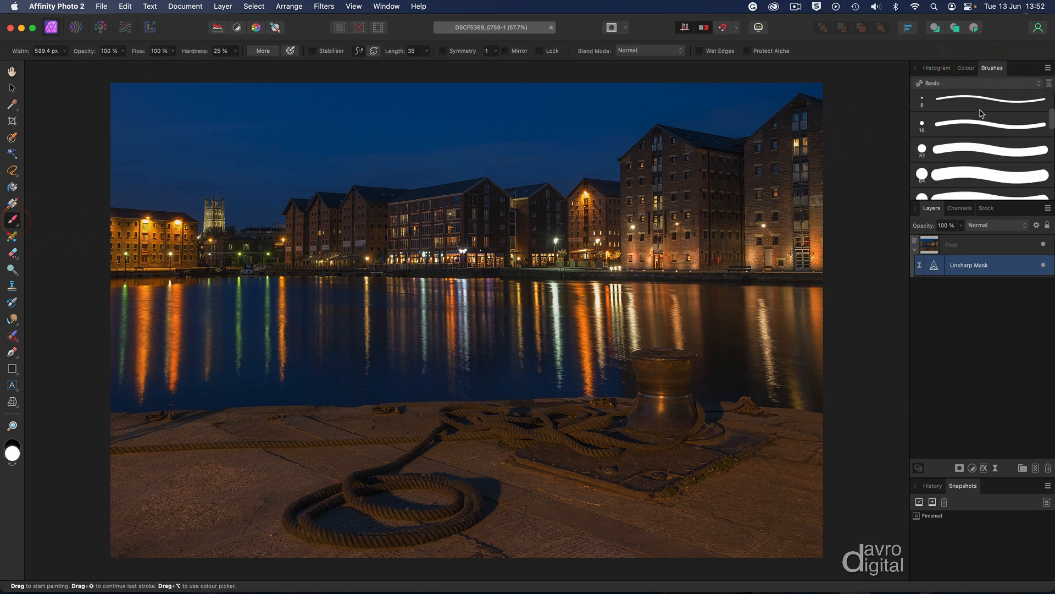
{"action": "scroll", "coordinate": [951, 99], "scroll_direction": "down", "scroll_amount": 2}
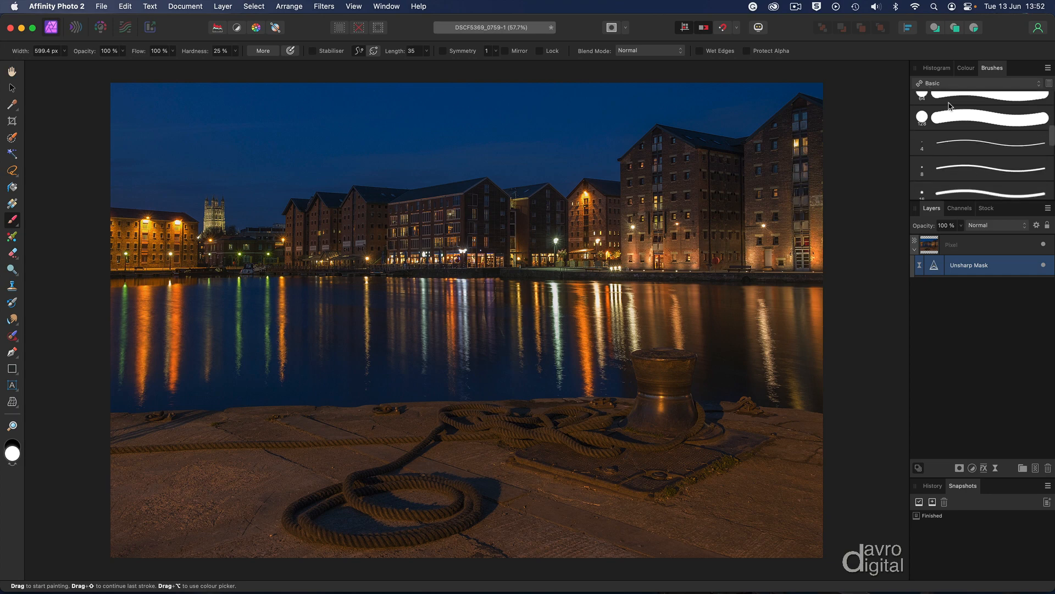
{"action": "scroll", "coordinate": [949, 105], "scroll_direction": "down", "scroll_amount": 1}
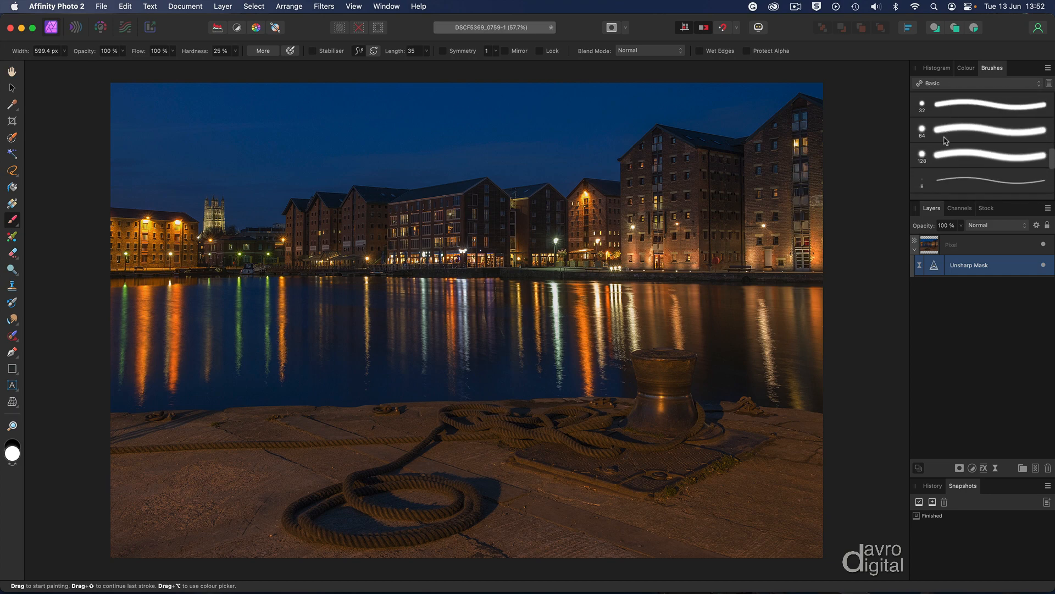
{"action": "left_click", "coordinate": [934, 157]}
Enlarge the brush to a width of 391.6 px
{"action": "key", "text": "bracketright"}
{"action": "key", "text": "bracketright"}
{"action": "key", "text": "bracketright"}
{"action": "key", "text": "bracketright"}
{"action": "key", "text": "bracketright"}
{"action": "key", "text": "bracketright"}
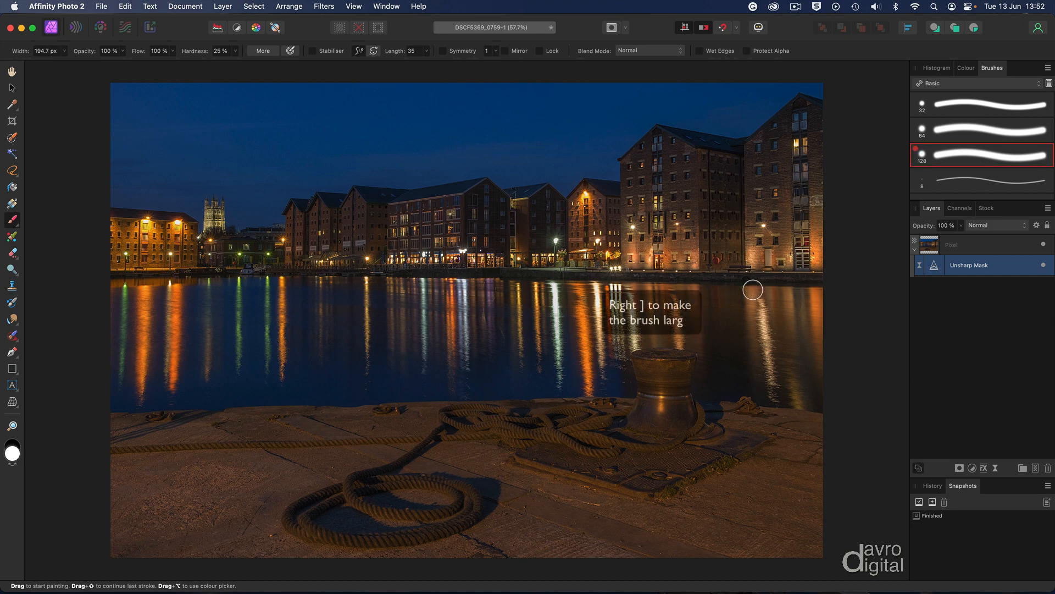
{"action": "key", "text": "bracketright"}
{"action": "key", "text": "bracketright"}
{"action": "key", "text": "bracketright"}
{"action": "key", "text": "bracketright"}
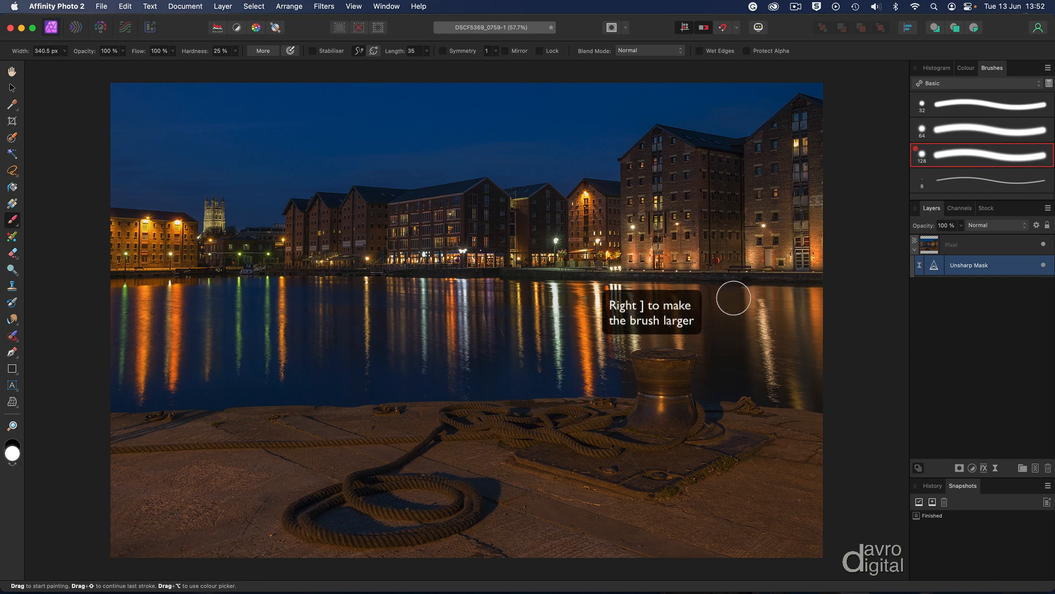
{"action": "key", "text": "bracketright"}
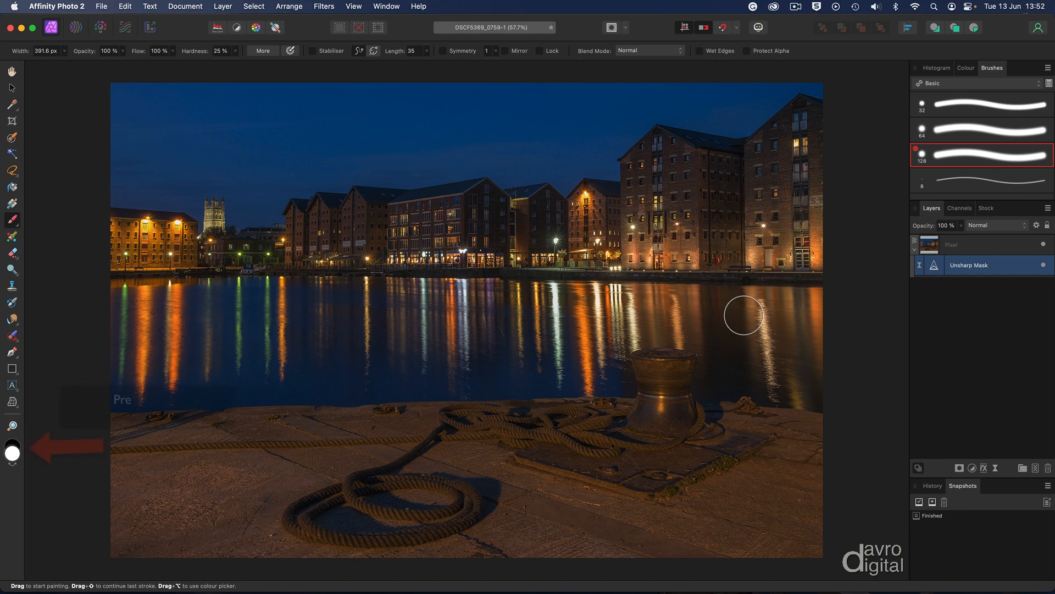
Mask the Unsharp Mask filter out of the brighter water reflections on the photo's right half with black at 100 % brush opacity
{"action": "key", "text": "x"}
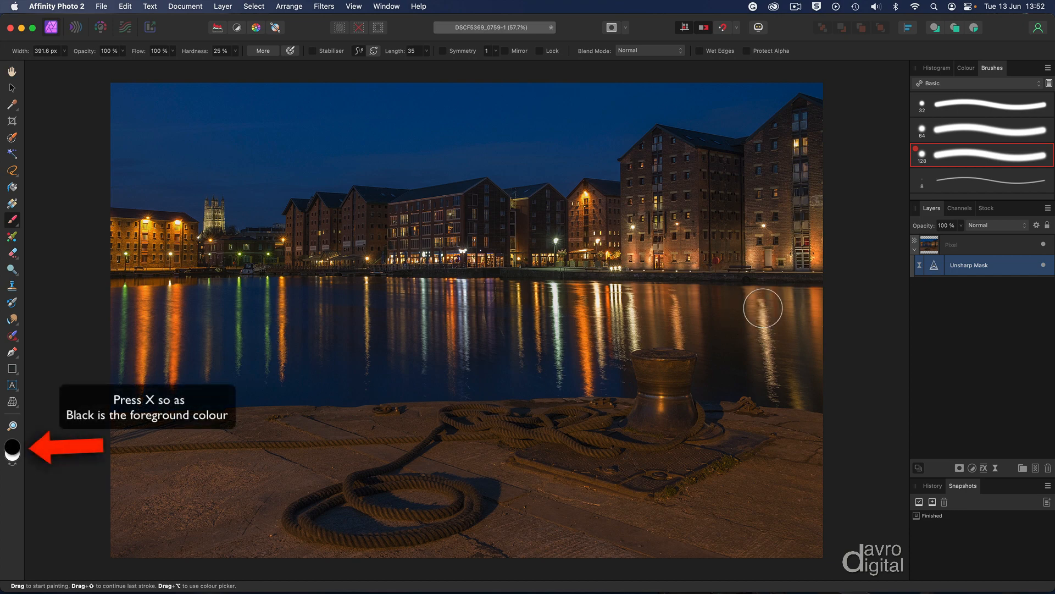
{"action": "left_click", "coordinate": [966, 68]}
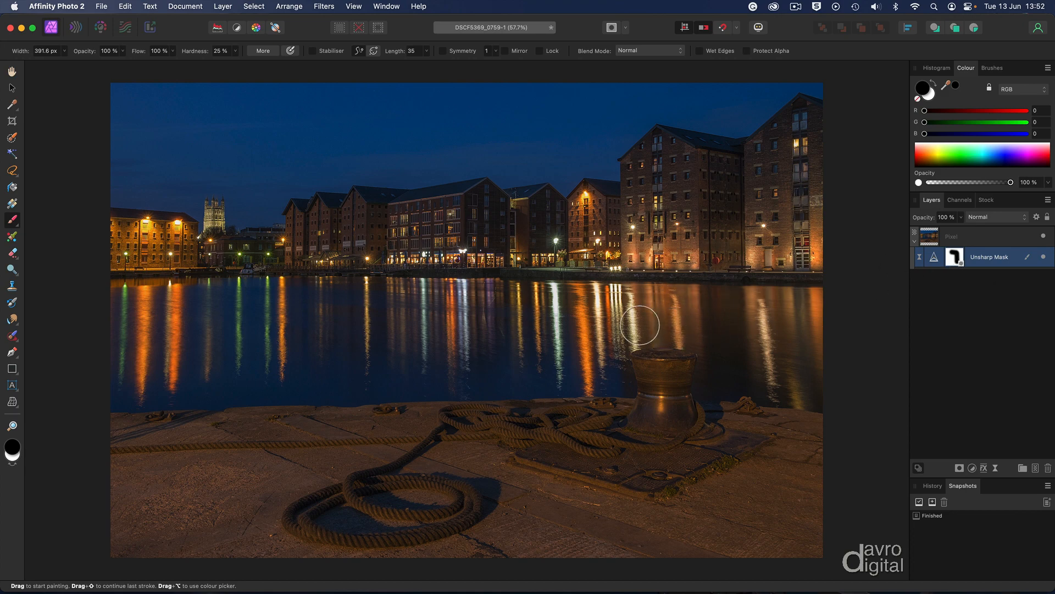
{"action": "mouse_move", "coordinate": [625, 300]}
{"action": "left_mouse_down"}
{"action": "mouse_move", "coordinate": [615, 334]}
{"action": "mouse_move", "coordinate": [601, 378]}
{"action": "mouse_move", "coordinate": [588, 369]}
{"action": "mouse_move", "coordinate": [585, 303]}
{"action": "mouse_move", "coordinate": [524, 295]}
{"action": "mouse_move", "coordinate": [532, 361]}
{"action": "mouse_move", "coordinate": [540, 358]}
{"action": "mouse_move", "coordinate": [492, 296]}
{"action": "left_mouse_up"}
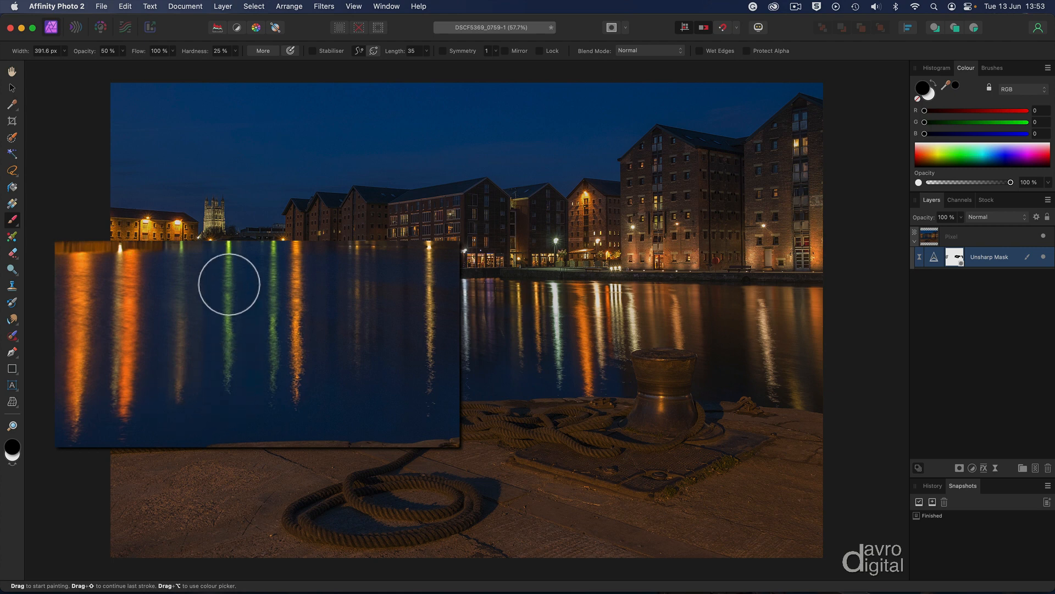
Paint black at 50 % opacity over the coloured water reflections in the photo's left half to partly mask the sharpening
{"action": "mouse_move", "coordinate": [229, 284]}
{"action": "left_mouse_down"}
{"action": "mouse_move", "coordinate": [231, 264]}
{"action": "mouse_move", "coordinate": [286, 261]}
{"action": "mouse_move", "coordinate": [289, 401]}
{"action": "left_mouse_up"}
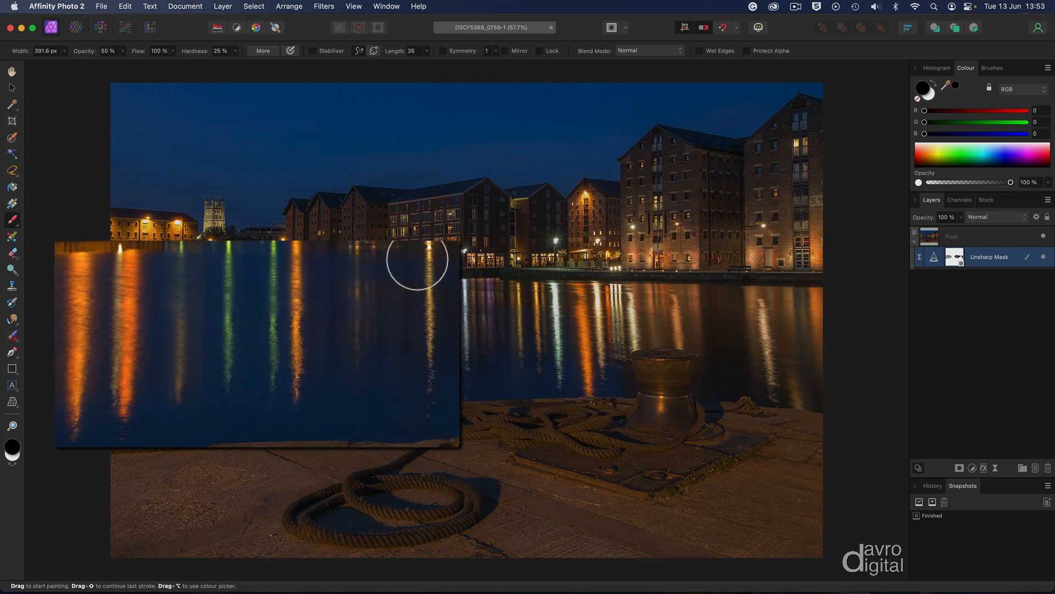
{"action": "left_click_drag", "start_coordinate": [417, 259], "coordinate": [421, 377]}
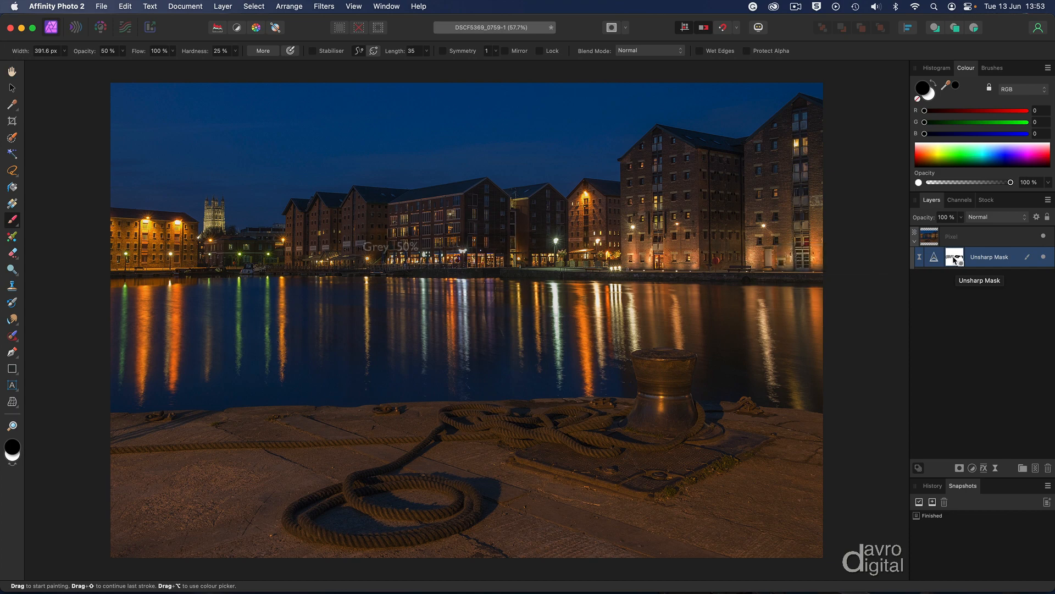
View the Unsharp Mask filter's mask on its own, paint a second 50 % black pass over the last grey stroke, and return to the photo
{"action": "left_click", "coordinate": [955, 260], "text": "alt"}
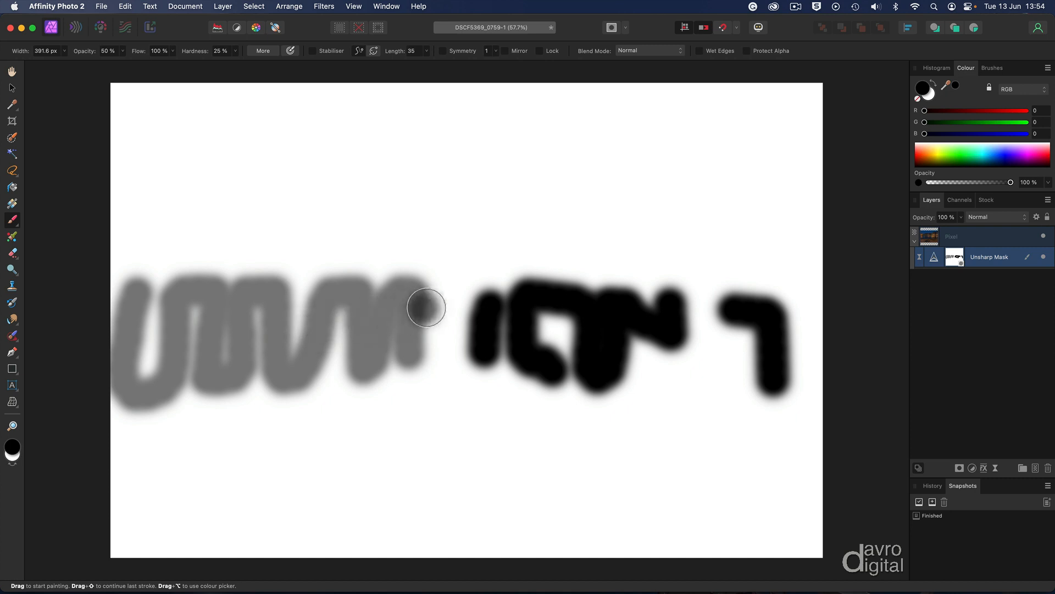
{"action": "mouse_move", "coordinate": [409, 292]}
{"action": "left_mouse_down"}
{"action": "mouse_move", "coordinate": [409, 364]}
{"action": "mouse_move", "coordinate": [413, 282]}
{"action": "left_mouse_up"}
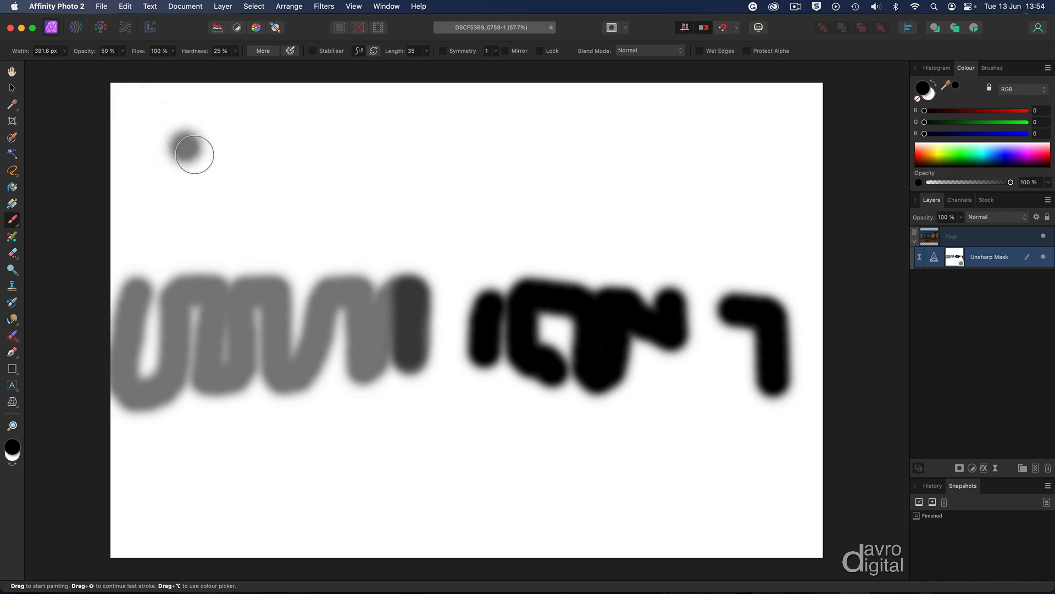
{"action": "left_click", "coordinate": [954, 262], "text": "alt"}
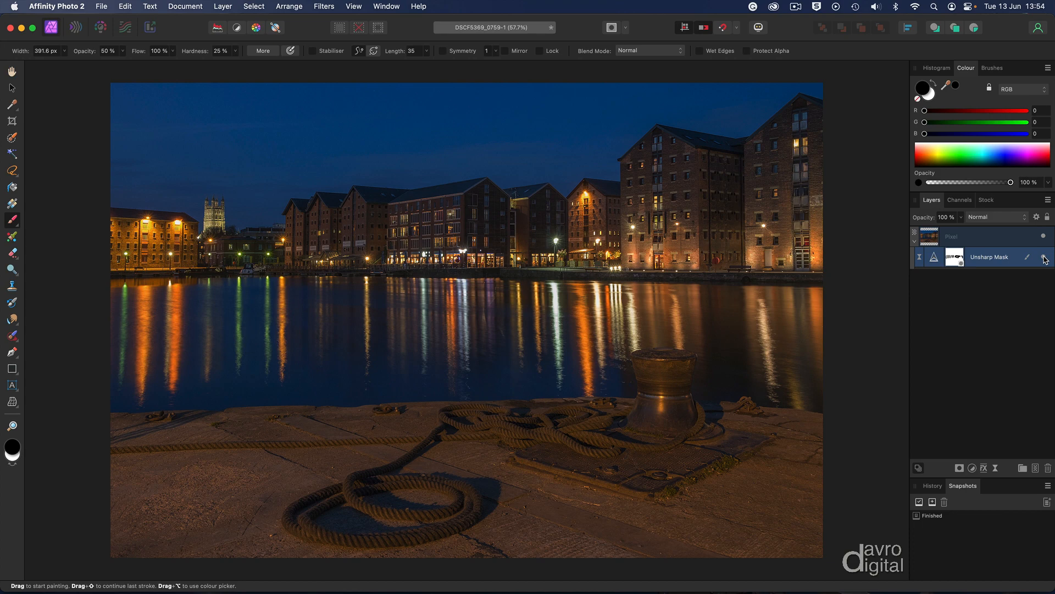
Add a live Clarity filter above the pixel layer and set its strength to 100 %
{"action": "left_click", "coordinate": [996, 468]}
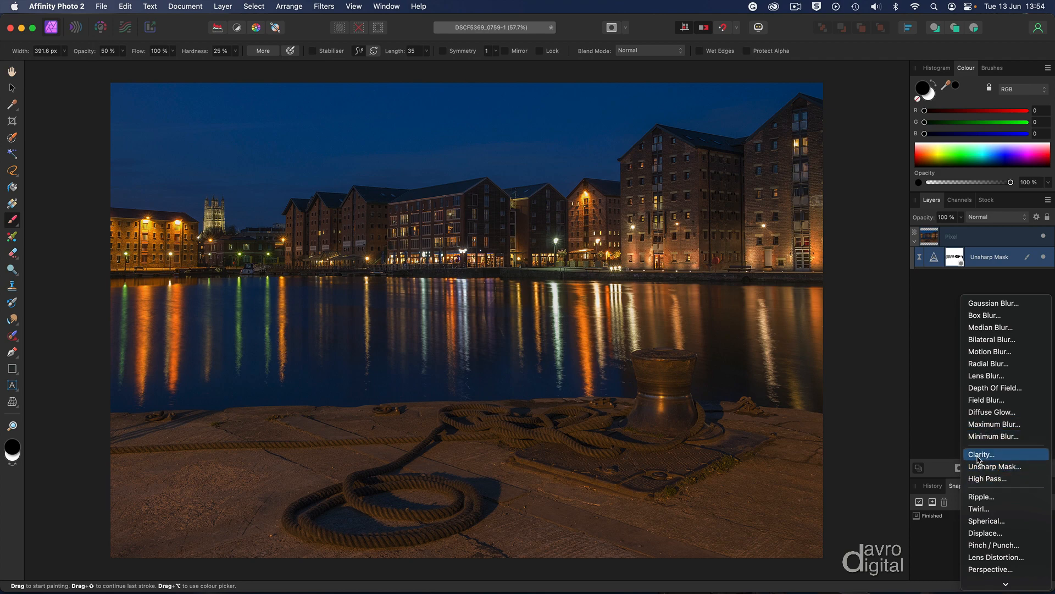
{"action": "left_click", "coordinate": [977, 456]}
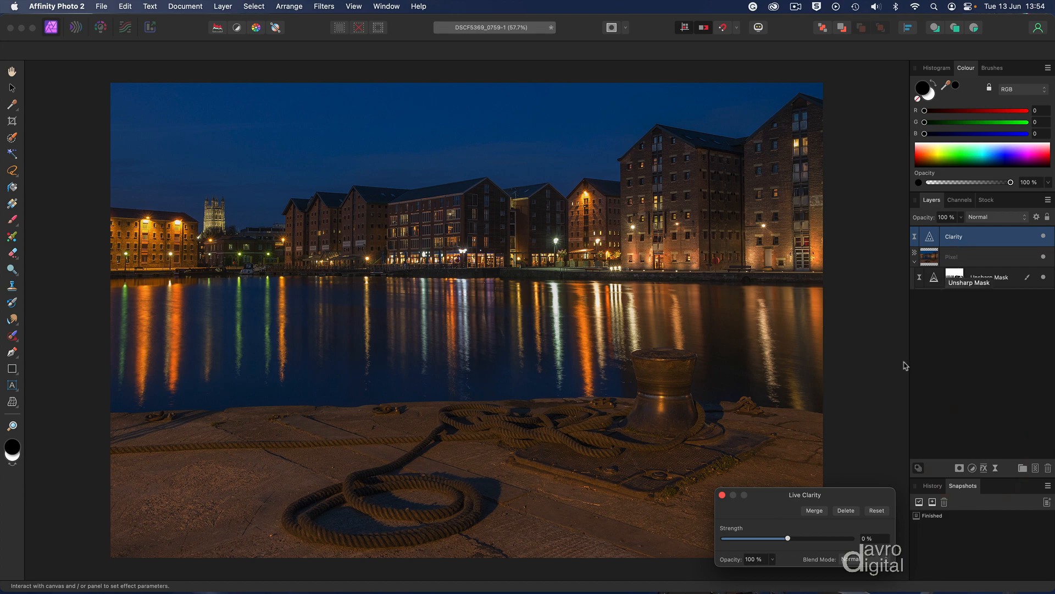
{"action": "left_click_drag", "start_coordinate": [904, 393], "coordinate": [1006, 70]}
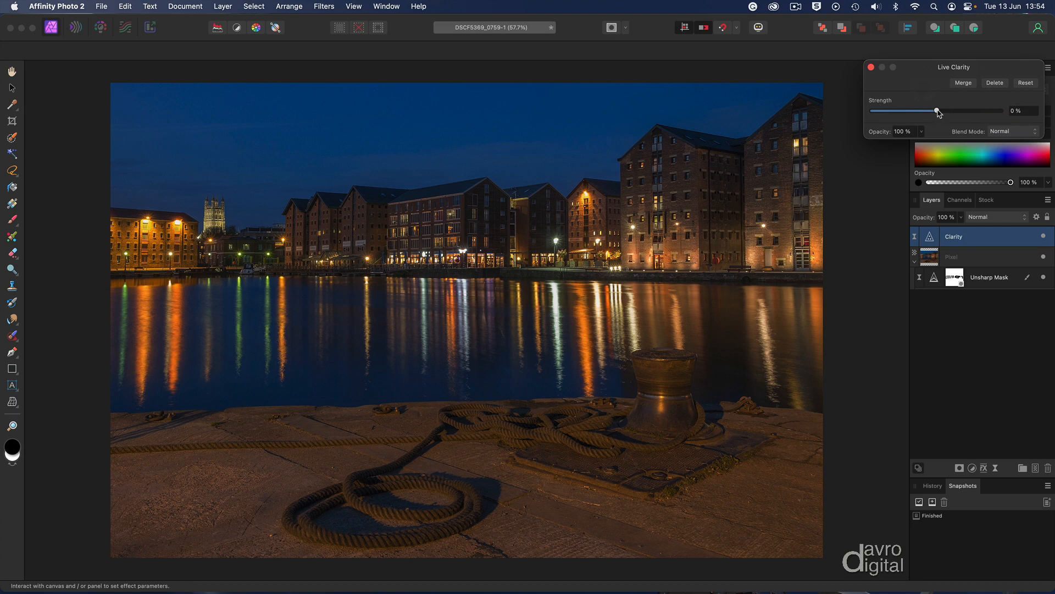
{"action": "left_click_drag", "start_coordinate": [937, 112], "coordinate": [881, 112]}
{"action": "left_click_drag", "start_coordinate": [926, 114], "coordinate": [1026, 126]}
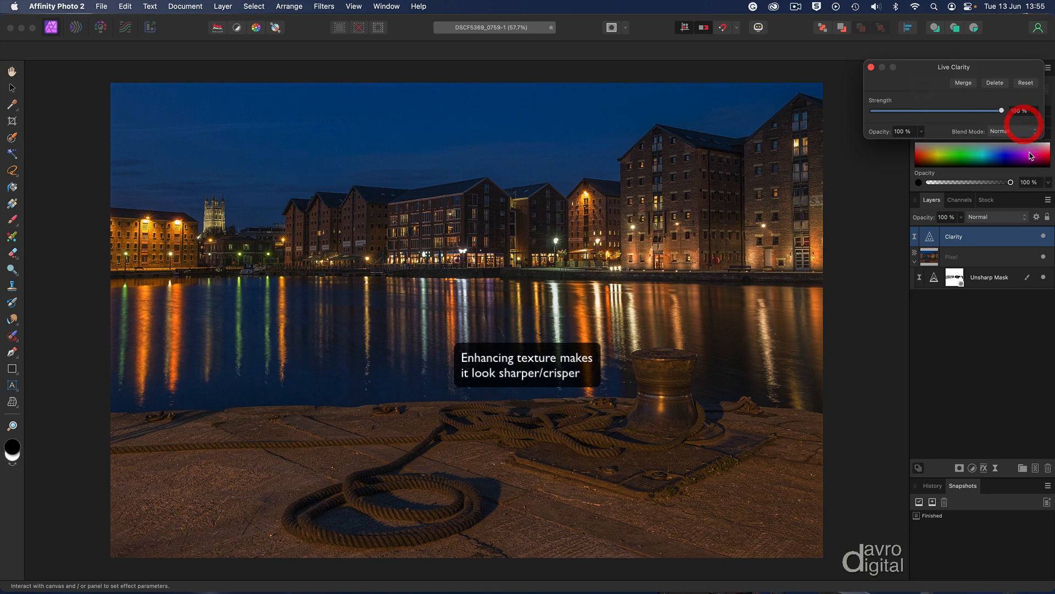
Toggle the Clarity and Unsharp Mask filters off and on to compare the photo with and without them
{"action": "left_click", "coordinate": [1043, 239]}
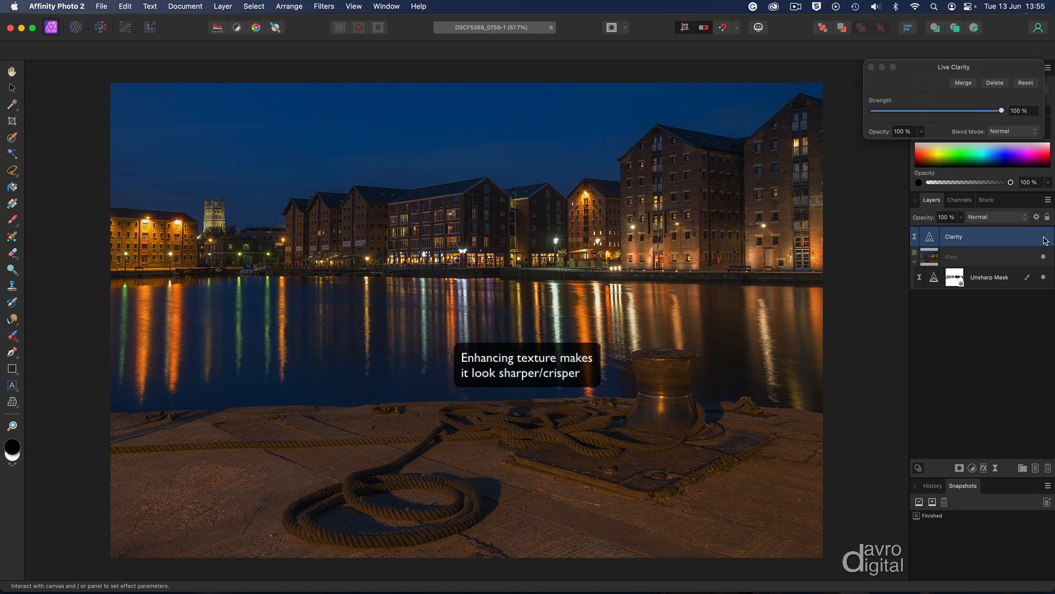
{"action": "left_click", "coordinate": [1044, 277]}
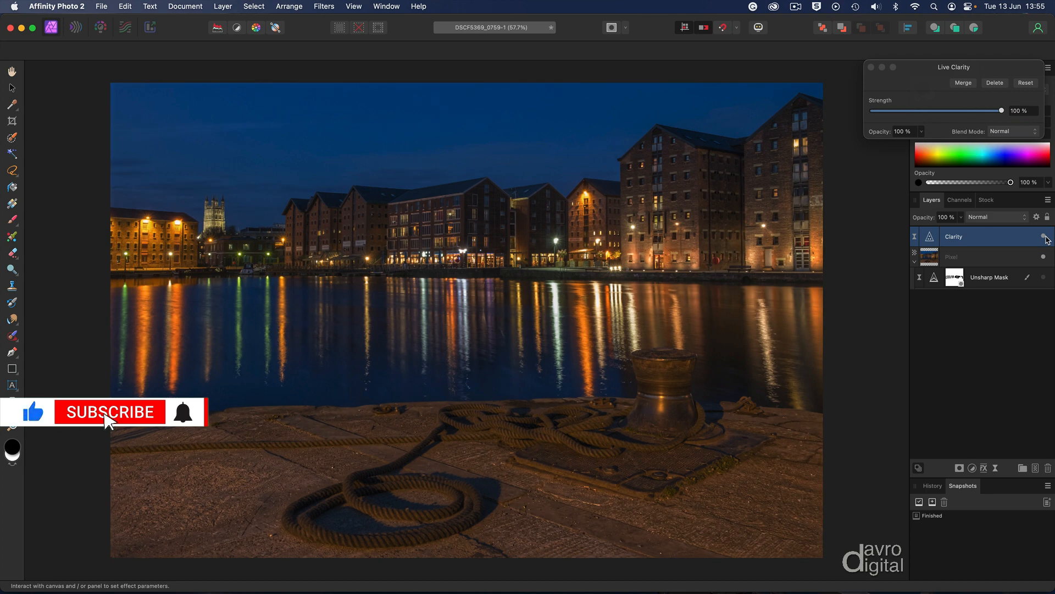
{"action": "left_click", "coordinate": [1044, 281]}
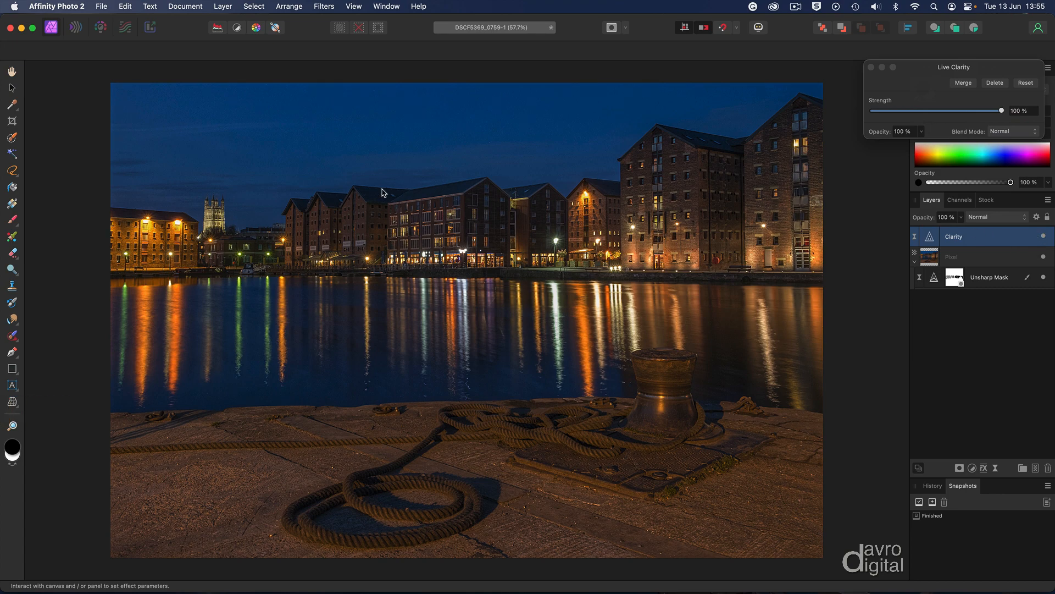
Examine the Clarity effect on the buildings, ropes, sky and water at 100 % zoom, and close the filter's settings
{"action": "key", "text": "super+1"}
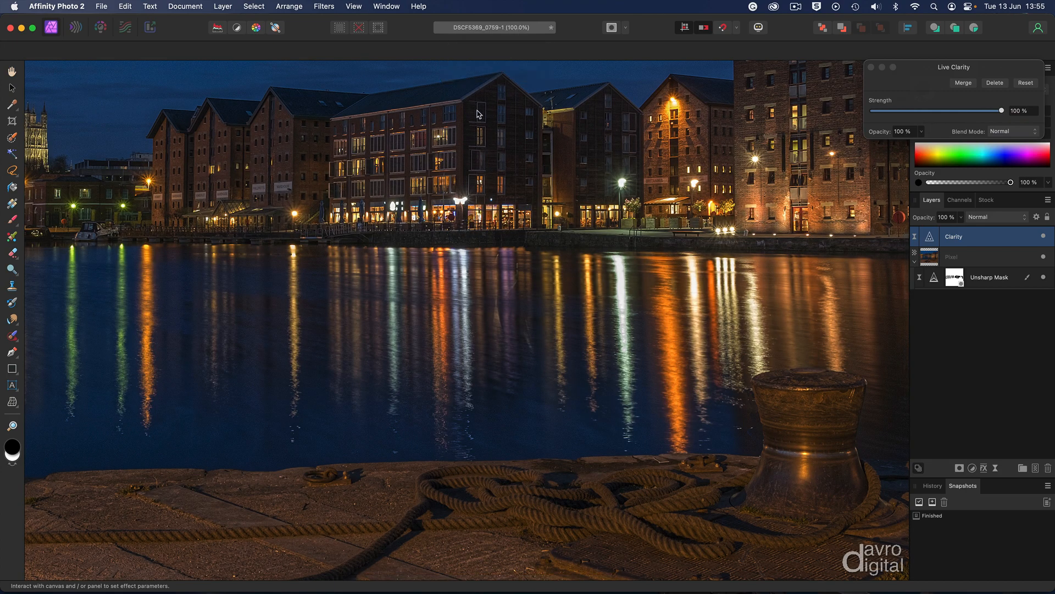
{"action": "mouse_move", "coordinate": [476, 112]}
{"action": "left_mouse_down"}
{"action": "mouse_move", "coordinate": [637, 188]}
{"action": "mouse_move", "coordinate": [632, 123]}
{"action": "mouse_move", "coordinate": [660, 182]}
{"action": "mouse_move", "coordinate": [409, 209]}
{"action": "left_mouse_up"}
{"action": "left_click_drag", "start_coordinate": [642, 394], "coordinate": [576, 155]}
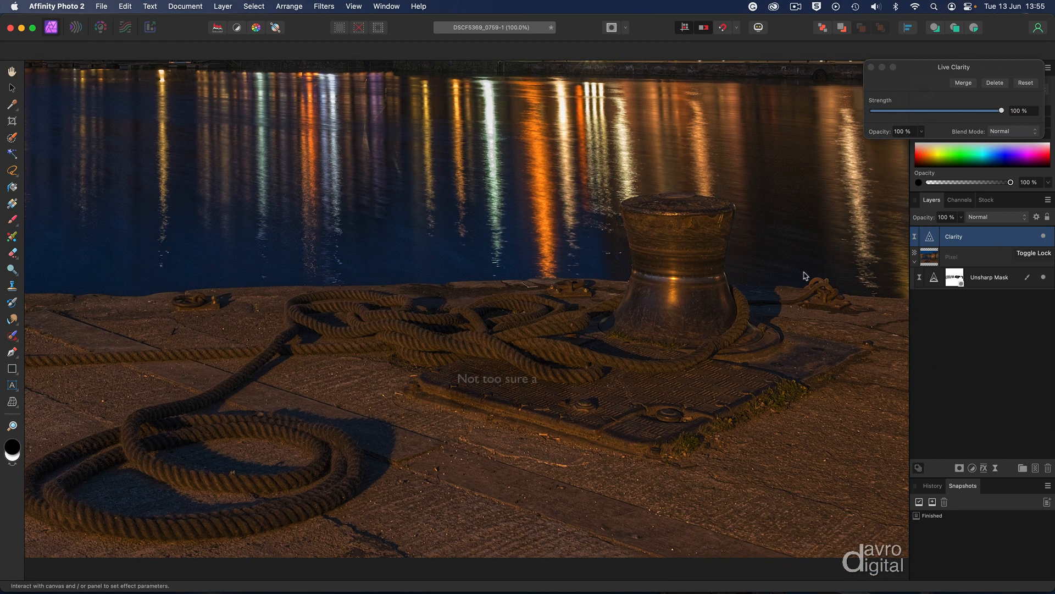
{"action": "left_click_drag", "start_coordinate": [429, 276], "coordinate": [717, 466]}
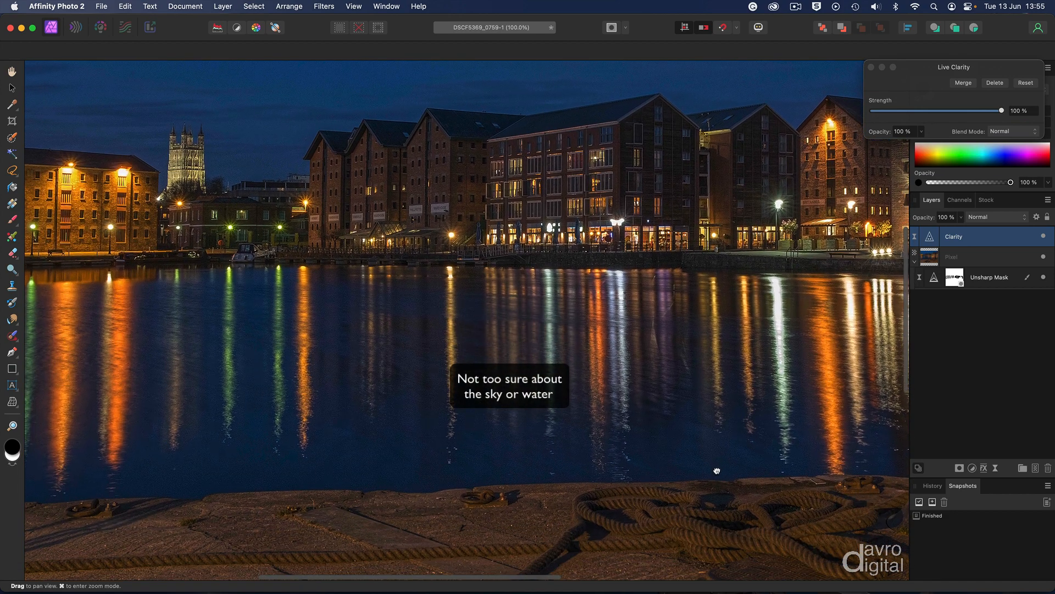
{"action": "left_click", "coordinate": [870, 68]}
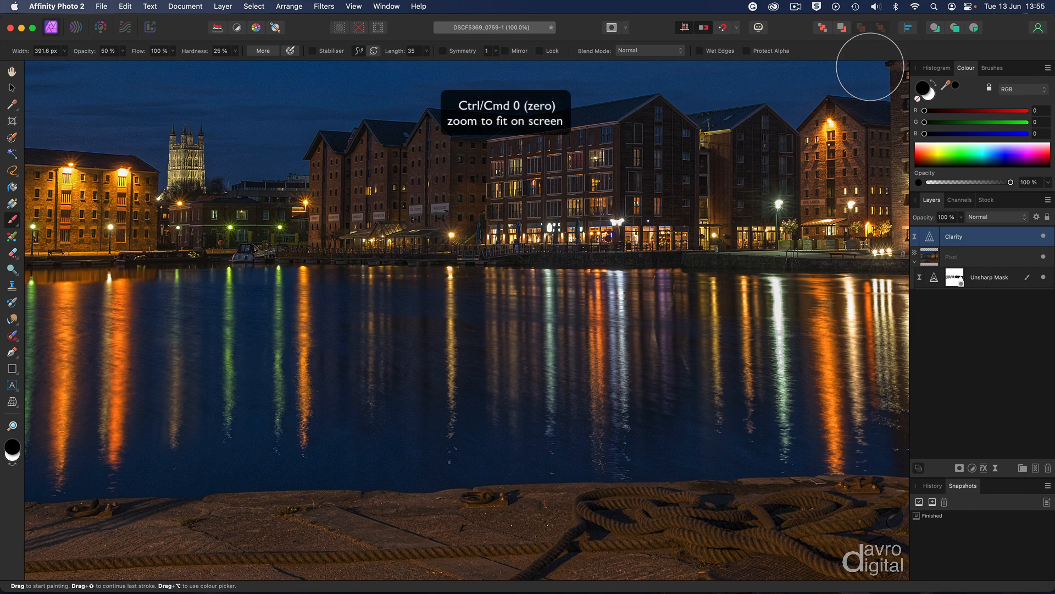
{"action": "key", "text": "super+0"}
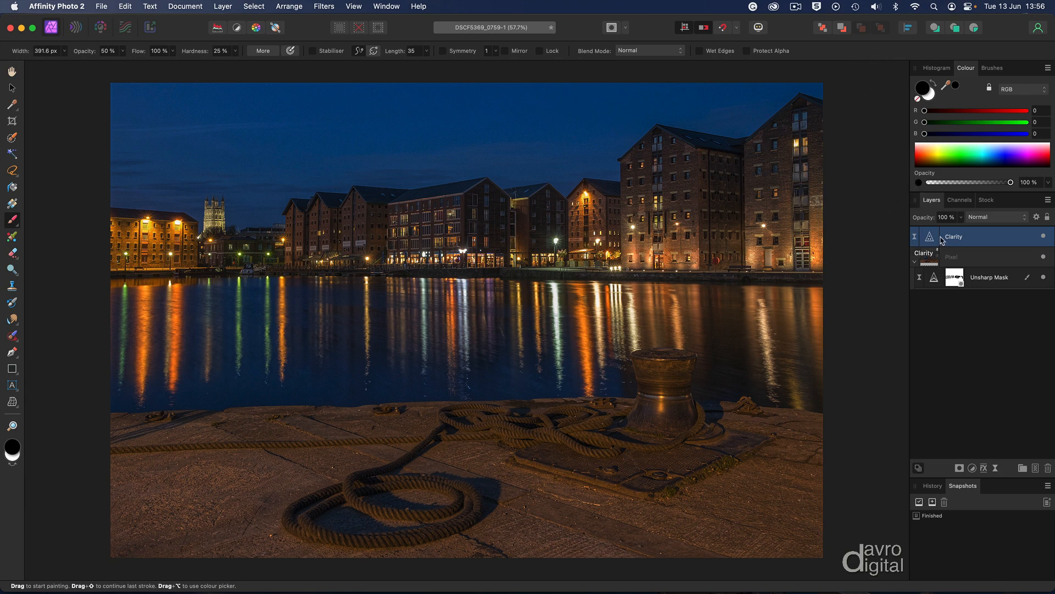
Give the Clarity filter a black hide-all mask and make white the foreground colour
{"action": "left_click_drag", "start_coordinate": [931, 237], "coordinate": [934, 241]}
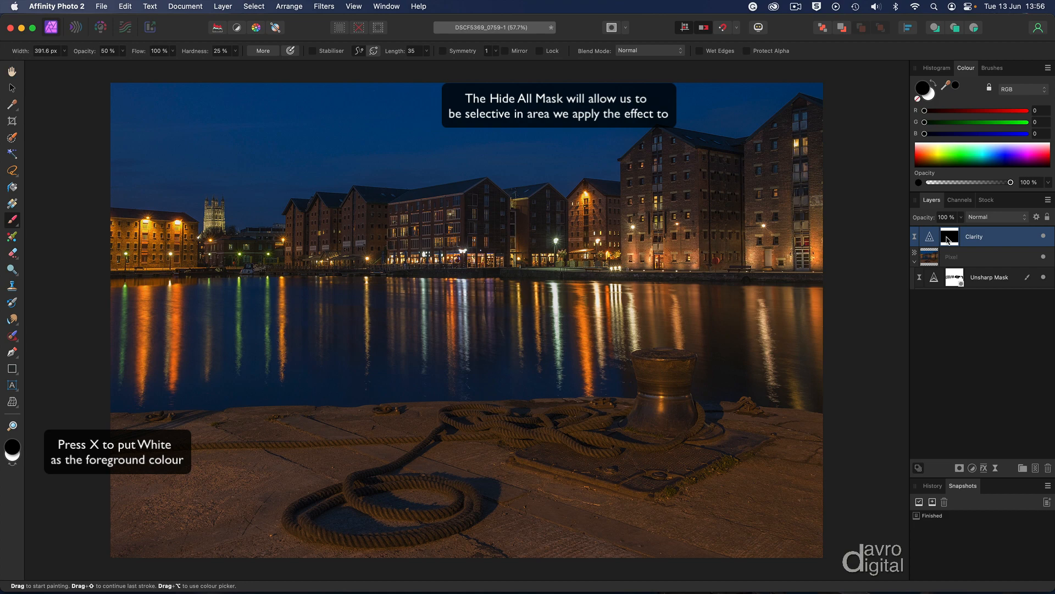
{"action": "key", "text": "x"}
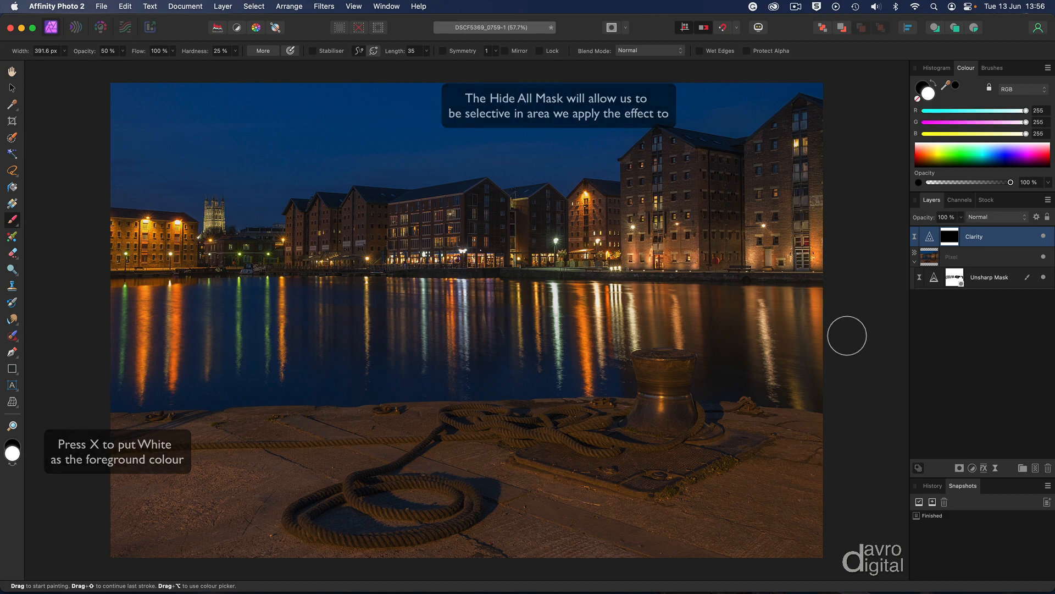
Enlarge the brush to a width of 905.7 px and set its opacity to 100 %
{"action": "key", "text": "bracketright"}
{"action": "key", "text": "bracketright"}
{"action": "key", "text": "bracketright"}
{"action": "key", "text": "bracketright"}
{"action": "key", "text": "bracketright"}
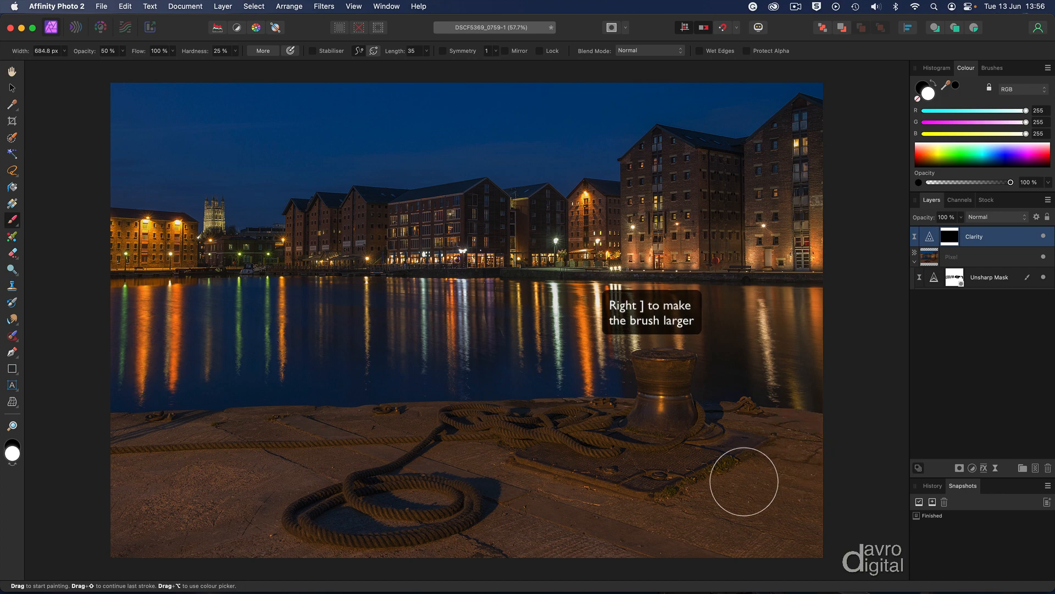
{"action": "key", "text": "bracketright"}
{"action": "key", "text": "bracketright"}
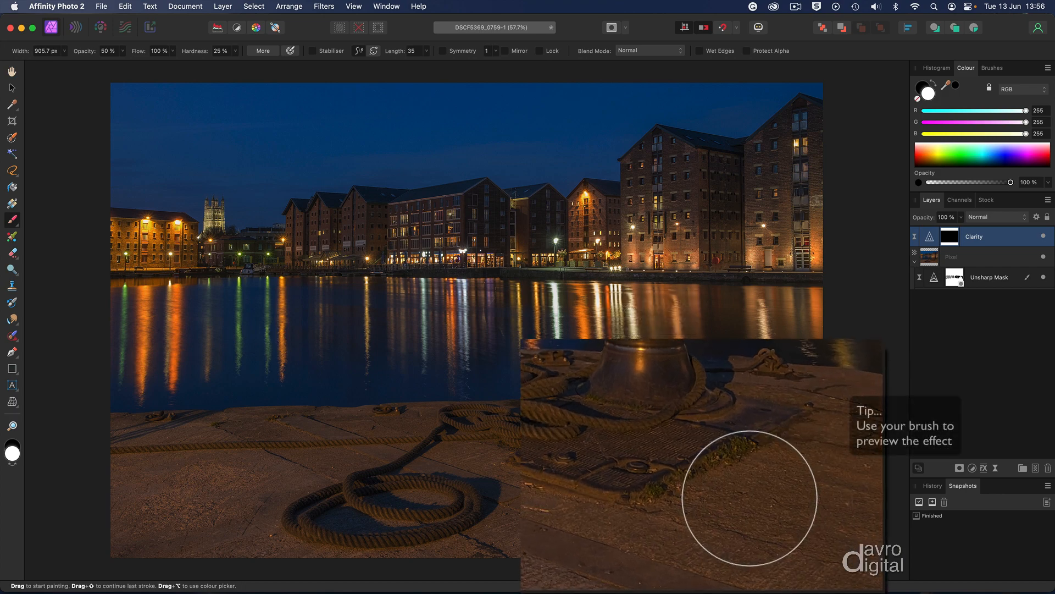
{"action": "key", "text": "0"}
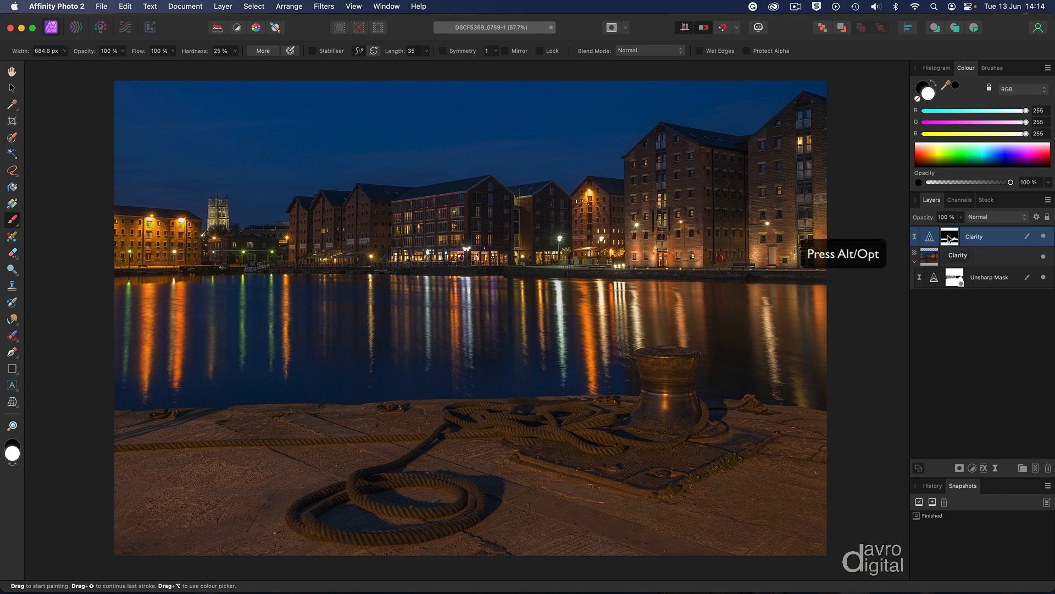
Show the Clarity filter's mask on its own and fill the quayside foreground below the painted band with white
{"action": "left_click", "coordinate": [948, 238], "text": "alt"}
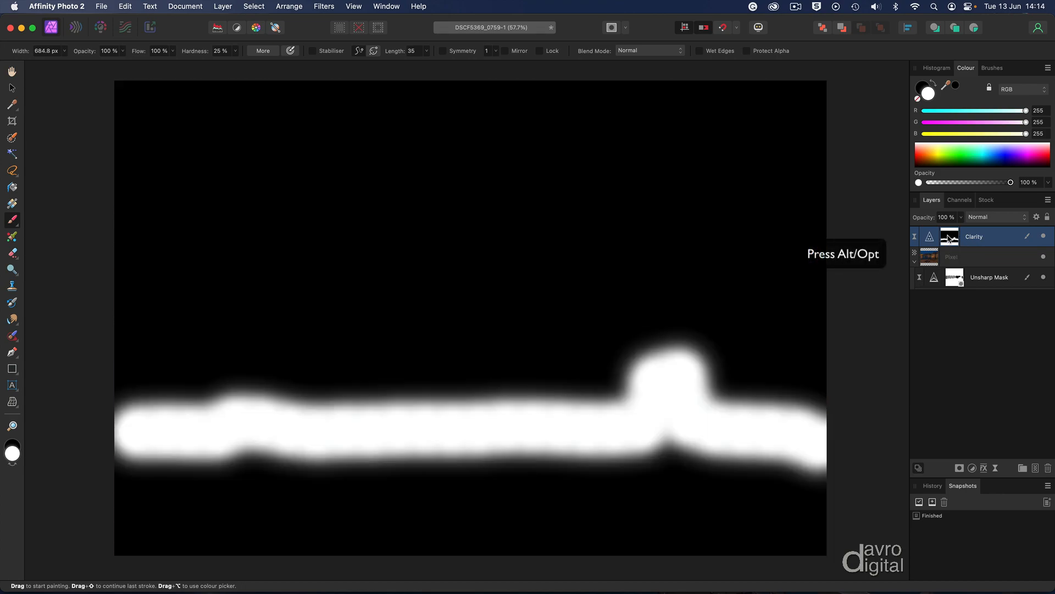
{"action": "mouse_move", "coordinate": [841, 472]}
{"action": "left_mouse_down"}
{"action": "mouse_move", "coordinate": [816, 477]}
{"action": "mouse_move", "coordinate": [103, 467]}
{"action": "mouse_move", "coordinate": [98, 486]}
{"action": "mouse_move", "coordinate": [101, 526]}
{"action": "mouse_move", "coordinate": [121, 545]}
{"action": "mouse_move", "coordinate": [129, 508]}
{"action": "mouse_move", "coordinate": [380, 519]}
{"action": "mouse_move", "coordinate": [562, 543]}
{"action": "mouse_move", "coordinate": [811, 540]}
{"action": "mouse_move", "coordinate": [815, 515]}
{"action": "mouse_move", "coordinate": [138, 553]}
{"action": "mouse_move", "coordinate": [670, 560]}
{"action": "mouse_move", "coordinate": [726, 548]}
{"action": "mouse_move", "coordinate": [731, 521]}
{"action": "mouse_move", "coordinate": [771, 524]}
{"action": "mouse_move", "coordinate": [783, 504]}
{"action": "mouse_move", "coordinate": [457, 509]}
{"action": "mouse_move", "coordinate": [147, 488]}
{"action": "mouse_move", "coordinate": [153, 469]}
{"action": "mouse_move", "coordinate": [204, 459]}
{"action": "mouse_move", "coordinate": [500, 451]}
{"action": "mouse_move", "coordinate": [706, 454]}
{"action": "mouse_move", "coordinate": [641, 453]}
{"action": "mouse_move", "coordinate": [637, 462]}
{"action": "mouse_move", "coordinate": [694, 474]}
{"action": "mouse_move", "coordinate": [848, 424]}
{"action": "left_mouse_up"}
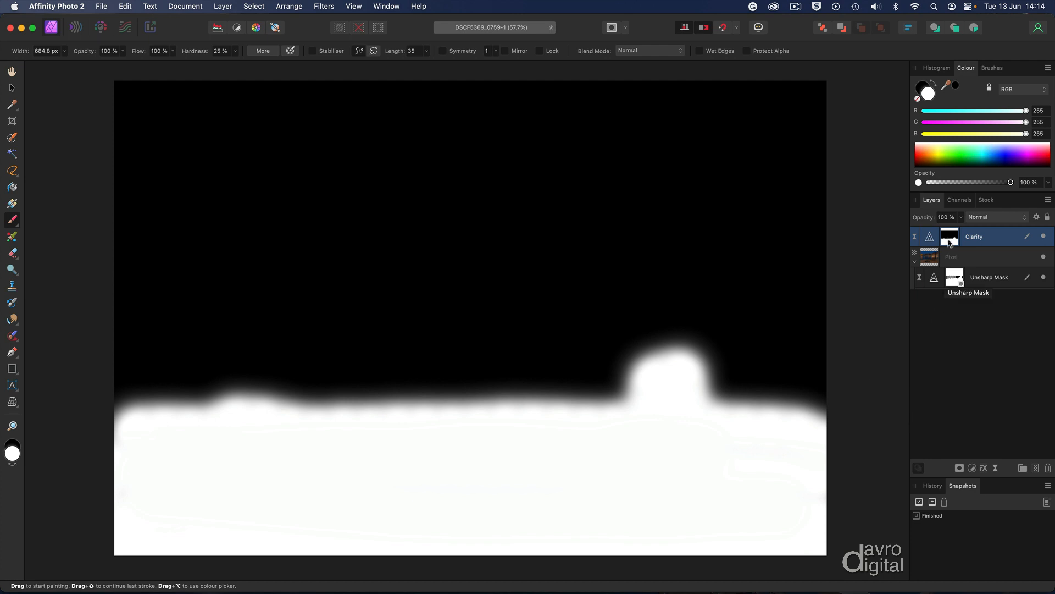
Paint out the stray white dab and the spill over the water in the Clarity mask with black, and return to the photo
{"action": "left_click", "coordinate": [487, 302]}
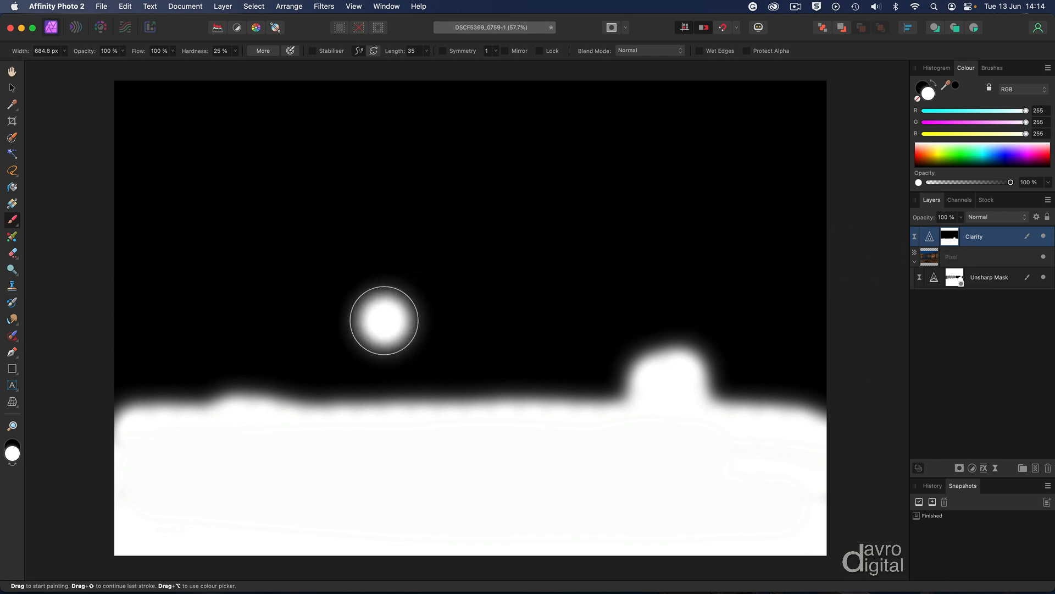
{"action": "key", "text": "x"}
{"action": "mouse_move", "coordinate": [301, 358]}
{"action": "left_mouse_down"}
{"action": "mouse_move", "coordinate": [135, 368]}
{"action": "mouse_move", "coordinate": [288, 368]}
{"action": "left_mouse_up"}
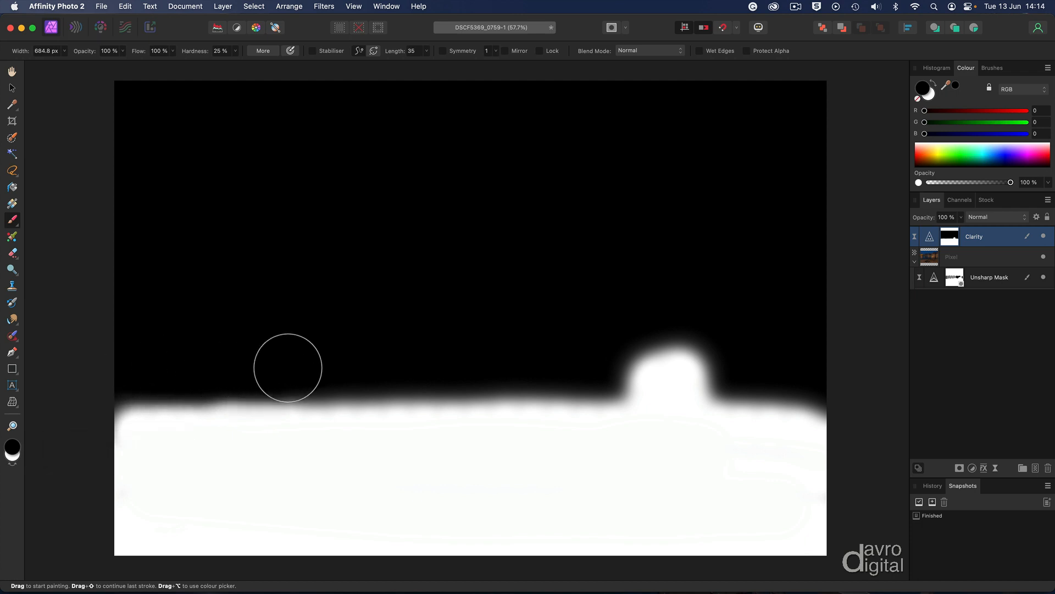
{"action": "left_click", "coordinate": [950, 242], "text": "alt"}
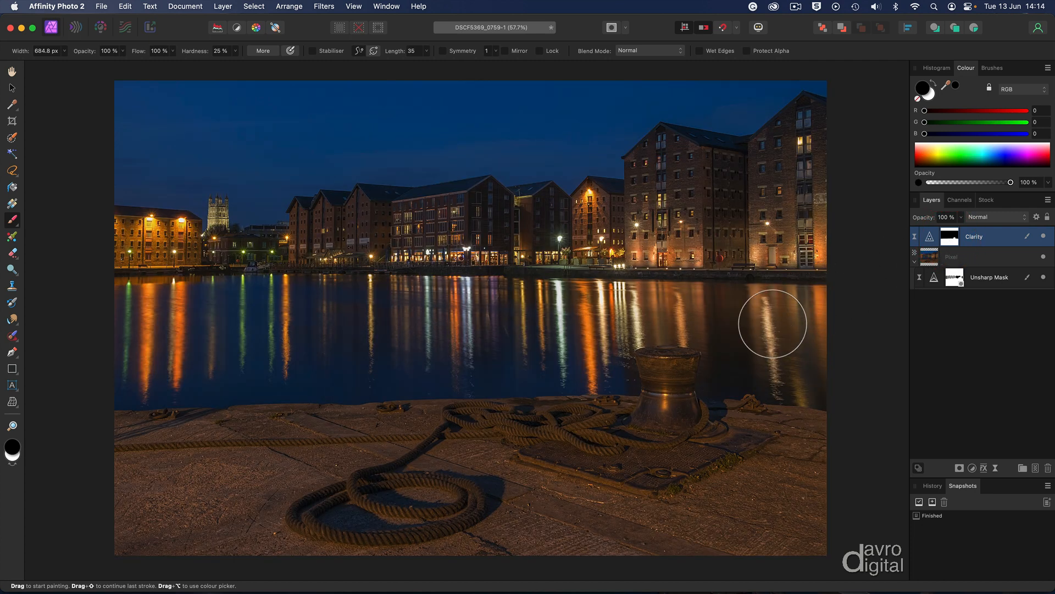
Reveal Clarity on the large brick warehouses at the photo's right with a white brush 494.8 px wide
{"action": "key", "text": "x"}
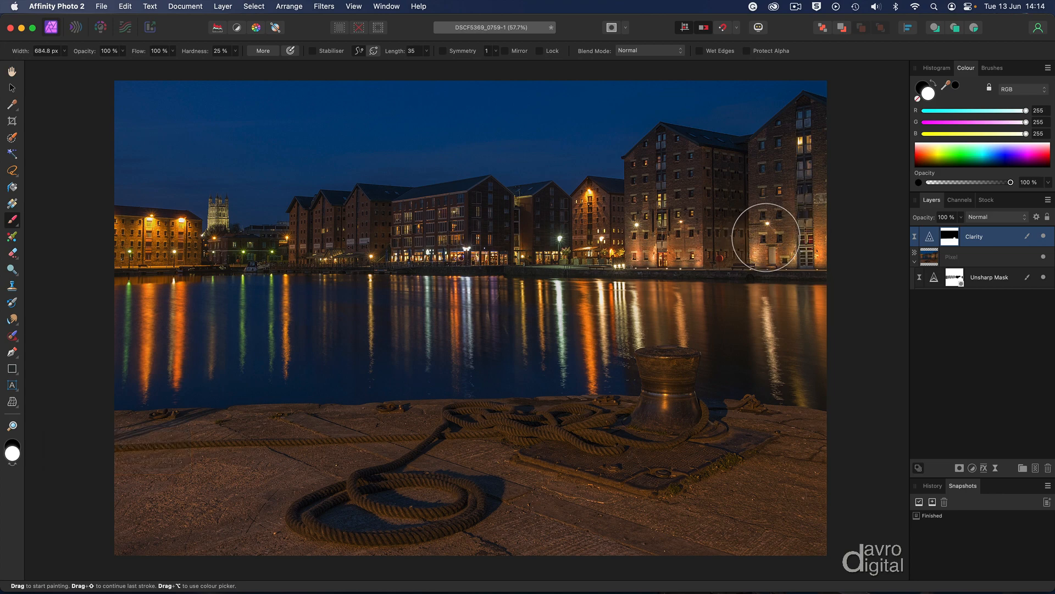
{"action": "key", "text": "bracketleft"}
{"action": "key", "text": "bracketleft"}
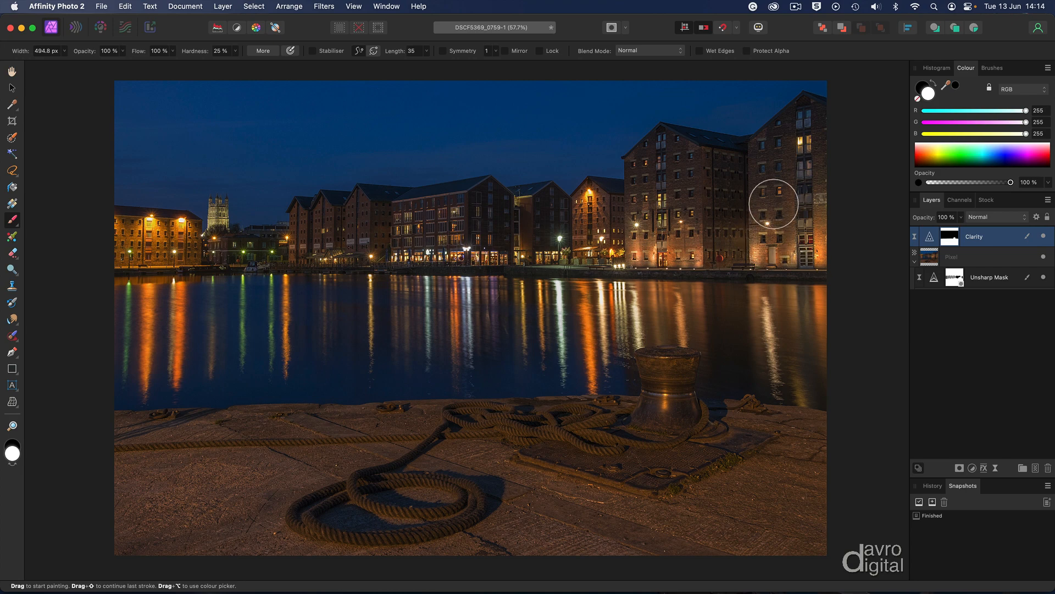
{"action": "mouse_move", "coordinate": [774, 204]}
{"action": "left_mouse_down"}
{"action": "mouse_move", "coordinate": [777, 141]}
{"action": "mouse_move", "coordinate": [731, 187]}
{"action": "mouse_move", "coordinate": [728, 166]}
{"action": "mouse_move", "coordinate": [725, 203]}
{"action": "left_mouse_up"}
{"action": "mouse_move", "coordinate": [645, 199]}
{"action": "left_mouse_down"}
{"action": "mouse_move", "coordinate": [641, 240]}
{"action": "mouse_move", "coordinate": [596, 200]}
{"action": "mouse_move", "coordinate": [591, 241]}
{"action": "mouse_move", "coordinate": [613, 217]}
{"action": "left_mouse_up"}
View the distant buildings in the photo's left part at 100 % zoom and set the brush opacity to 60 %
{"action": "key", "text": "super+1"}
{"action": "left_click_drag", "start_coordinate": [184, 236], "coordinate": [569, 434]}
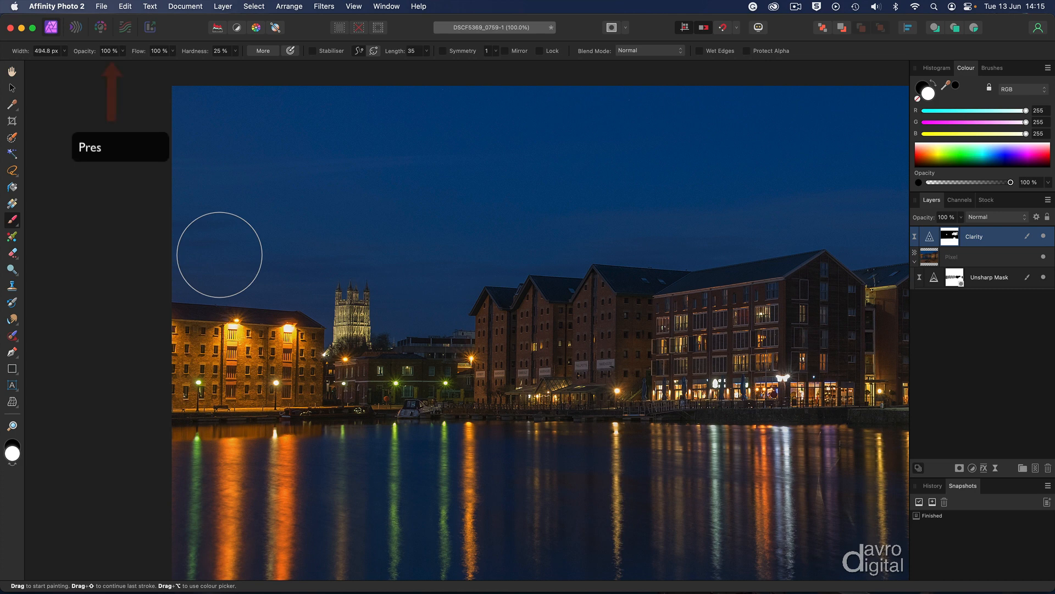
{"action": "key", "text": "7"}
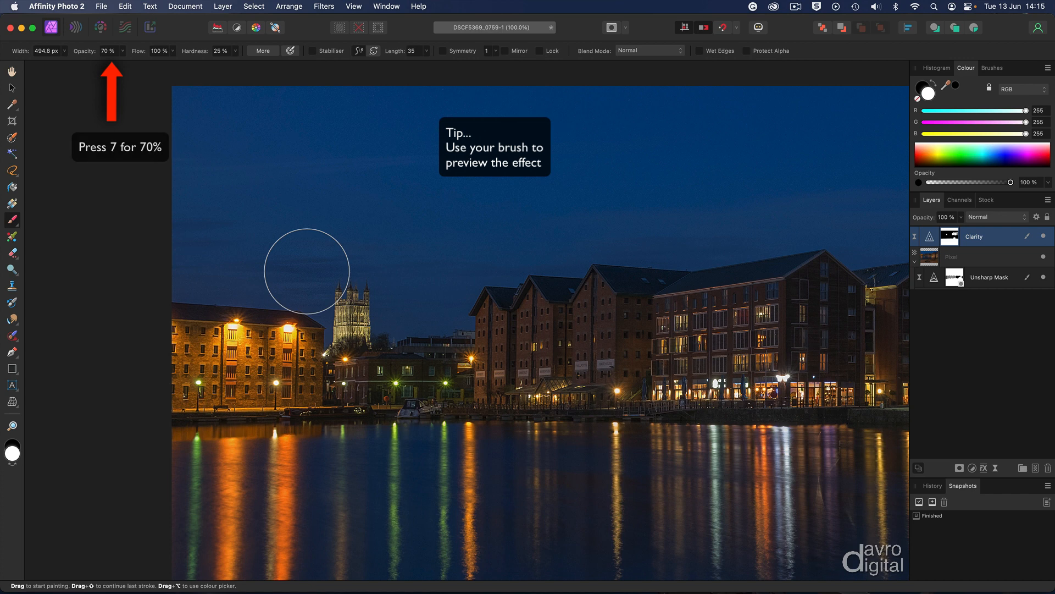
{"action": "key", "text": "6"}
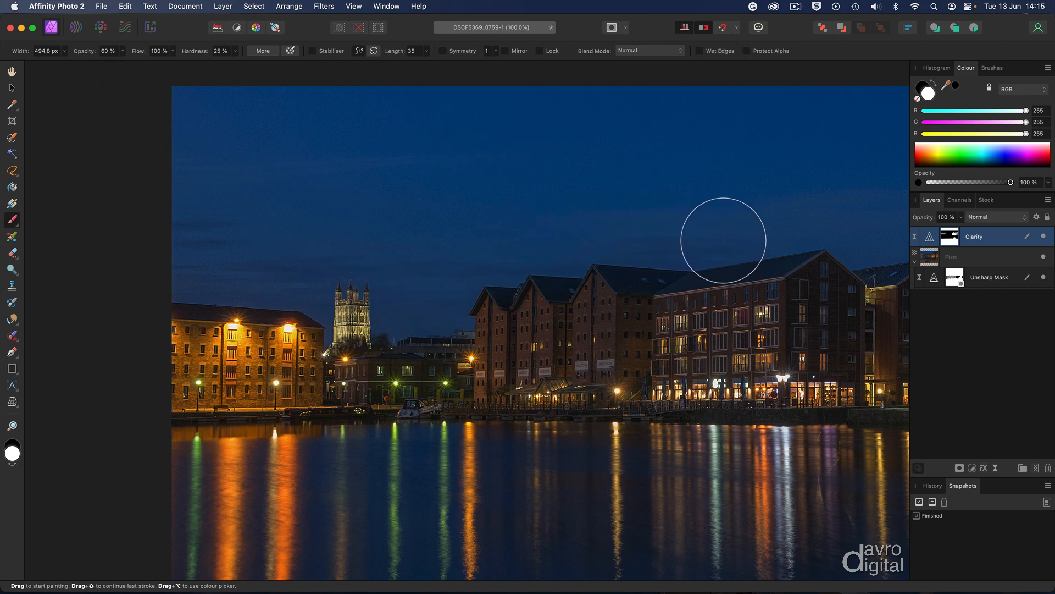
Fit the whole photo in view and save the current state as a document snapshot named Print 15"
{"action": "key", "text": "super+0"}
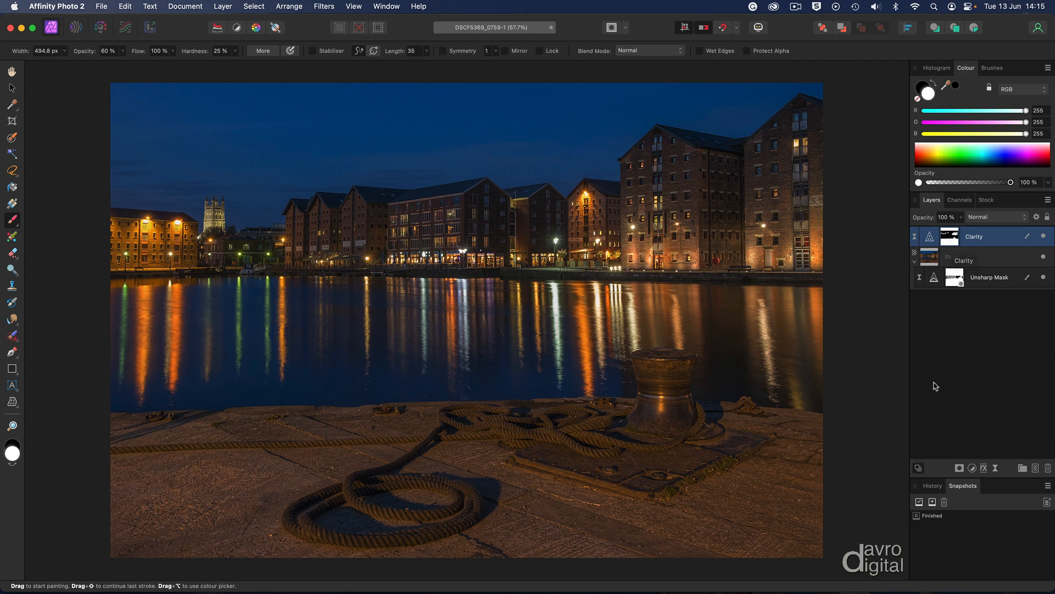
{"action": "left_click", "coordinate": [933, 502]}
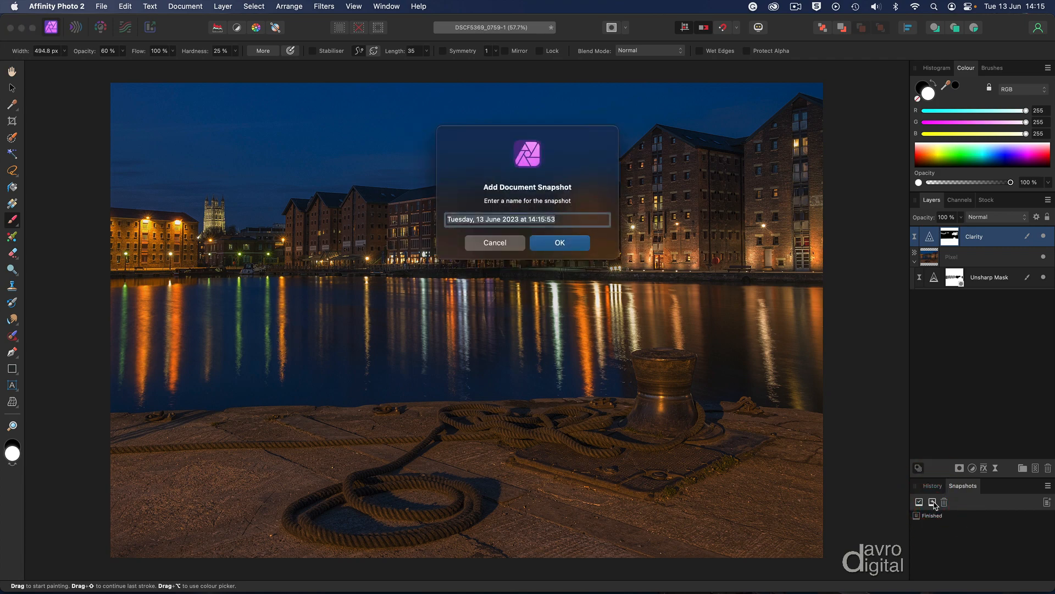
{"action": "type", "text": "Print 15\""}
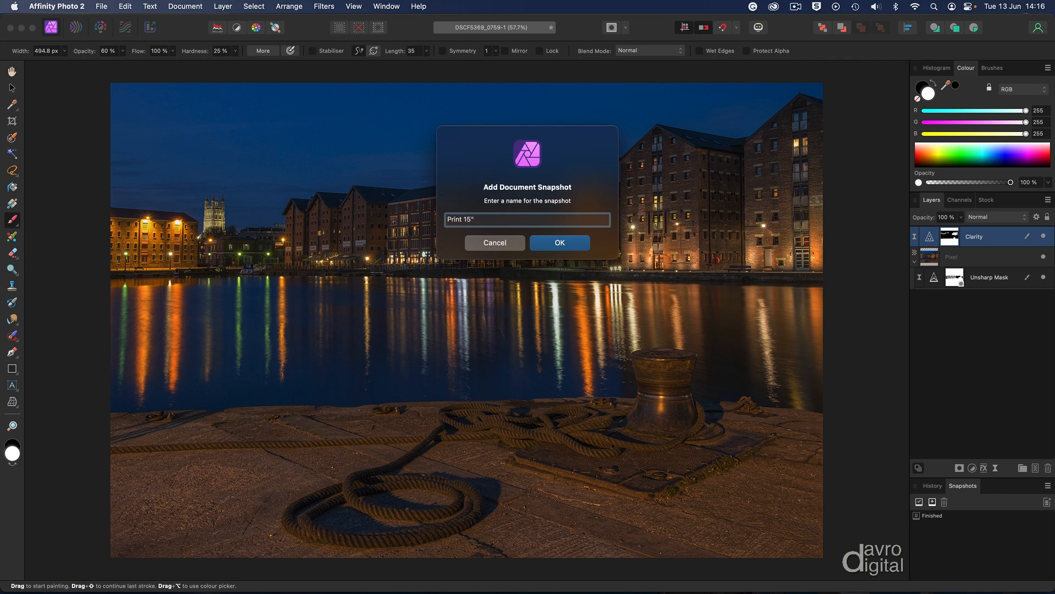
{"action": "key", "text": "Return"}
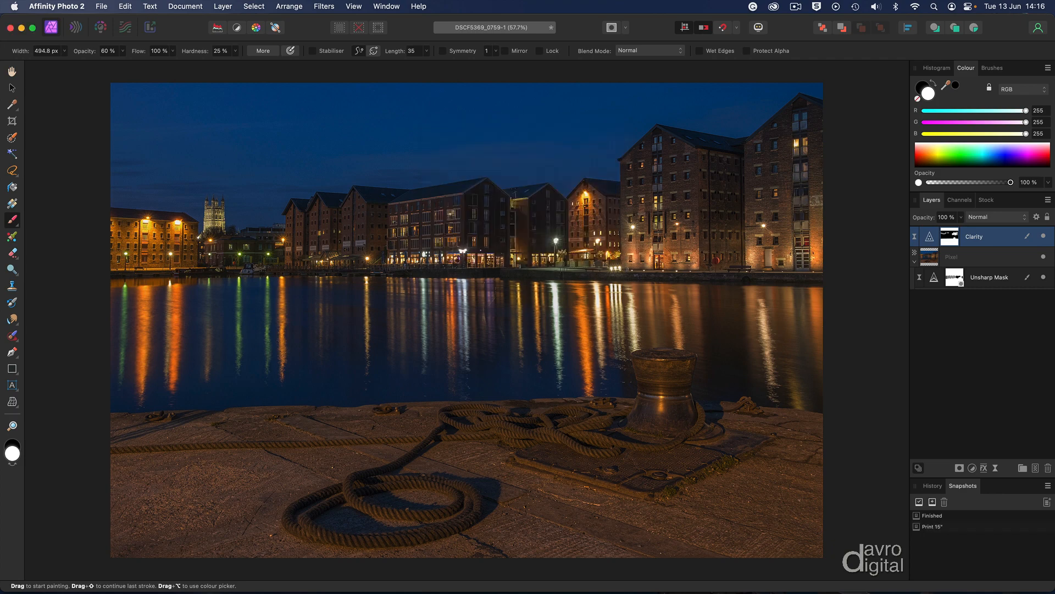
Compare the two versions by restoring the Finished and Print 15" snapshots alternately, twice each, ending on Print 15"
{"action": "left_click", "coordinate": [933, 518]}
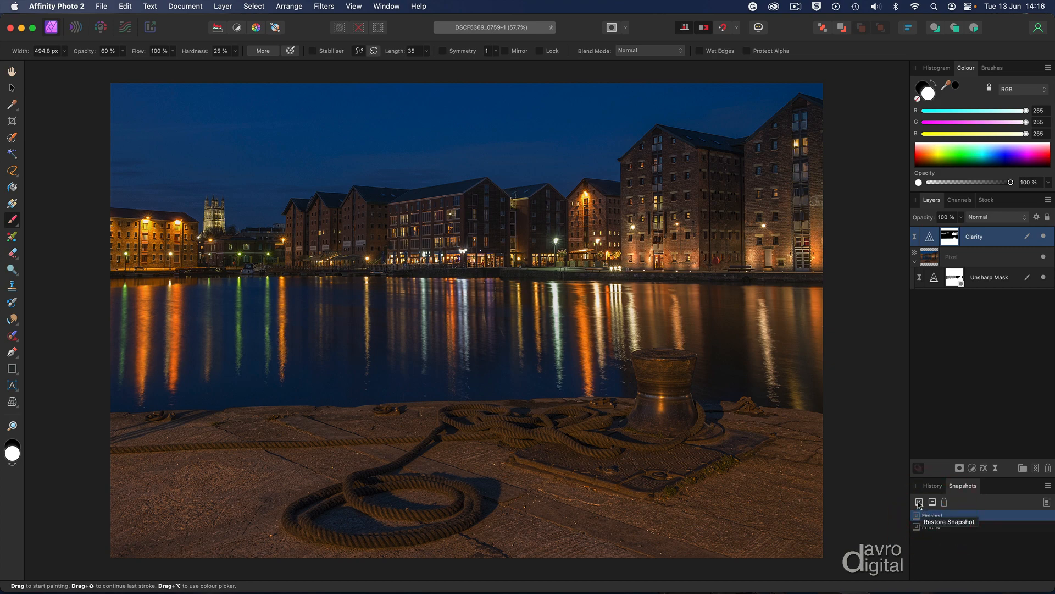
{"action": "left_click", "coordinate": [919, 503]}
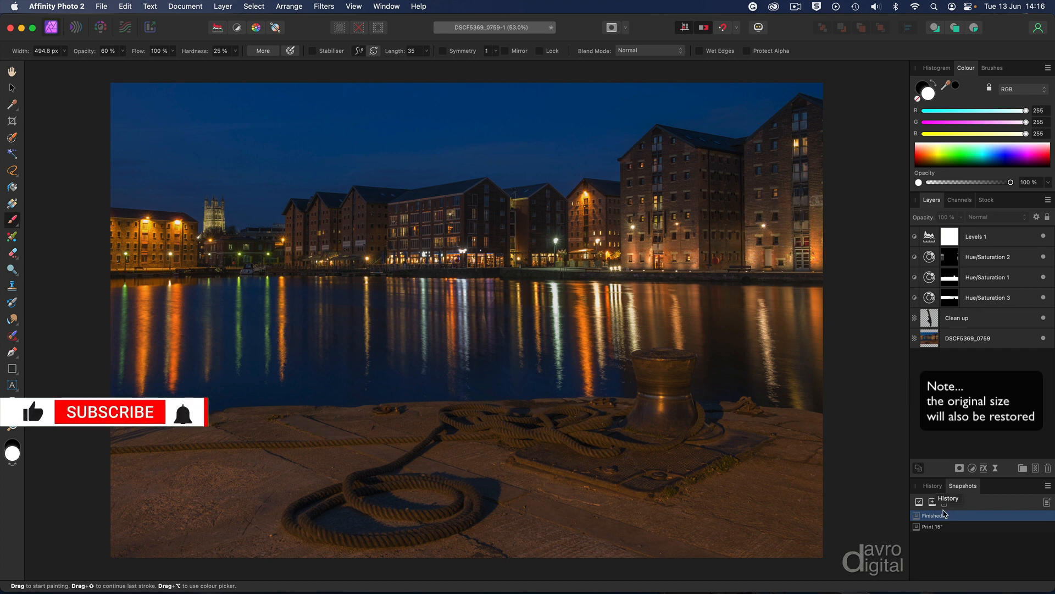
{"action": "left_click", "coordinate": [934, 527]}
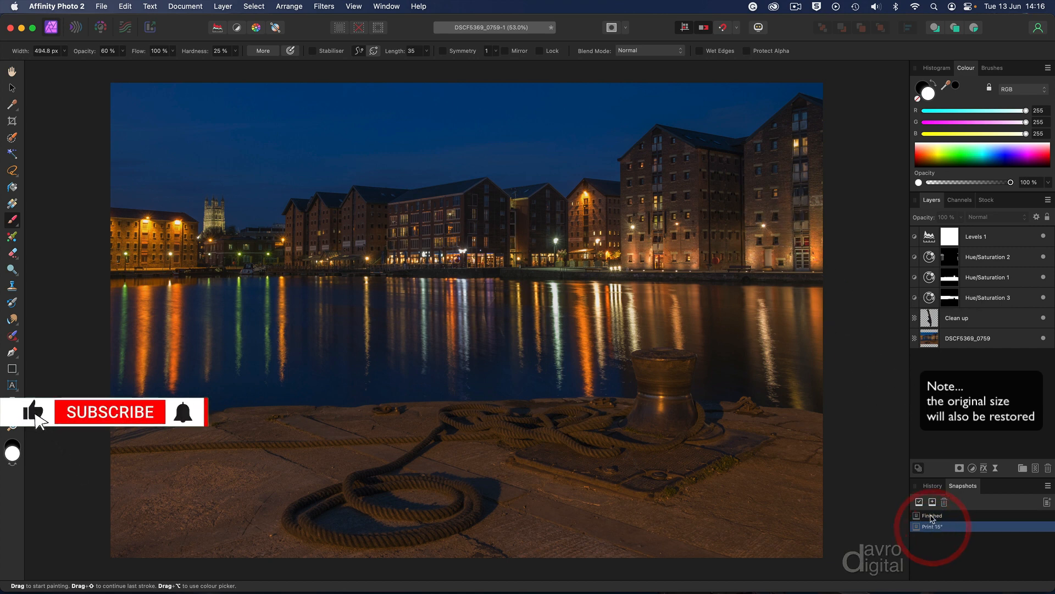
{"action": "left_click", "coordinate": [920, 502]}
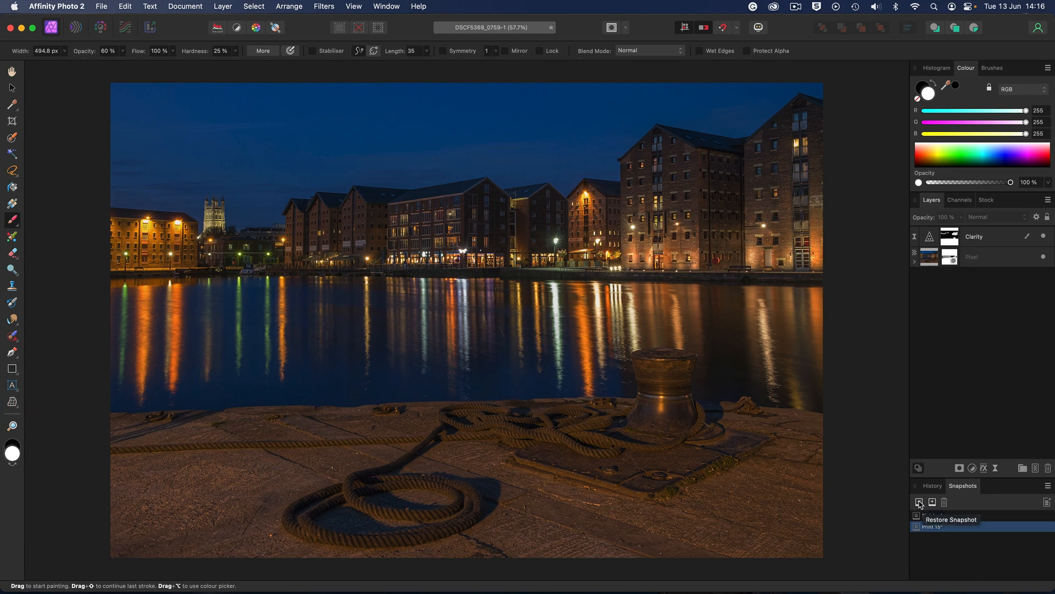
{"action": "left_click", "coordinate": [921, 515]}
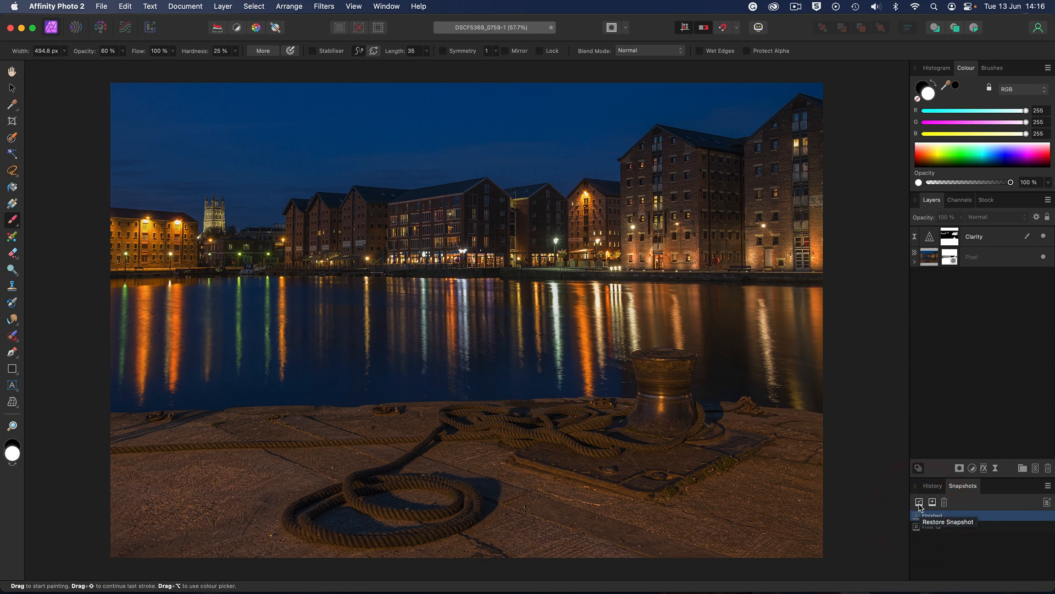
{"action": "left_click", "coordinate": [919, 503]}
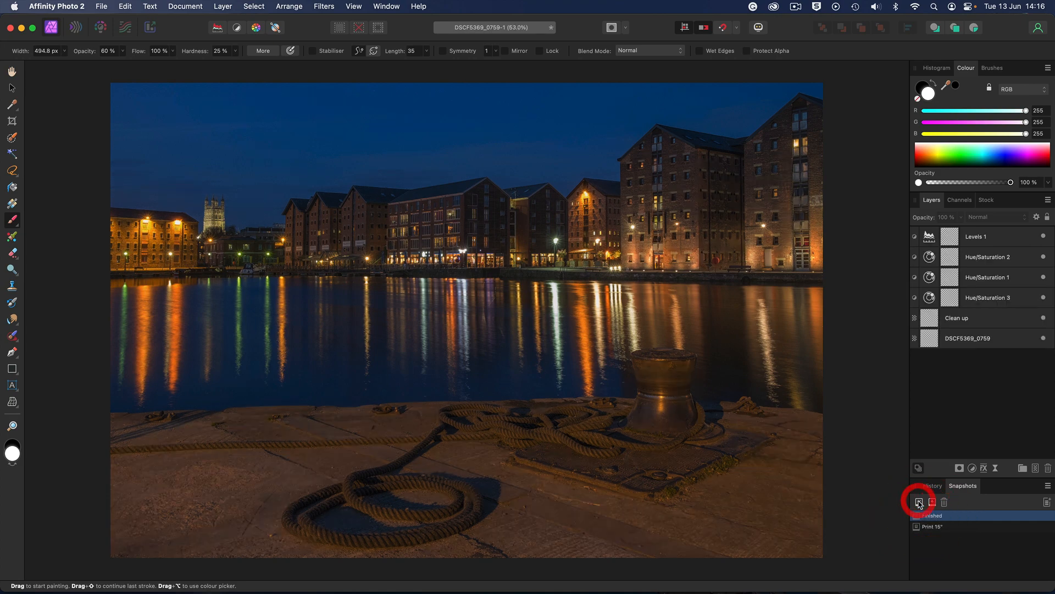
{"action": "left_click", "coordinate": [927, 526]}
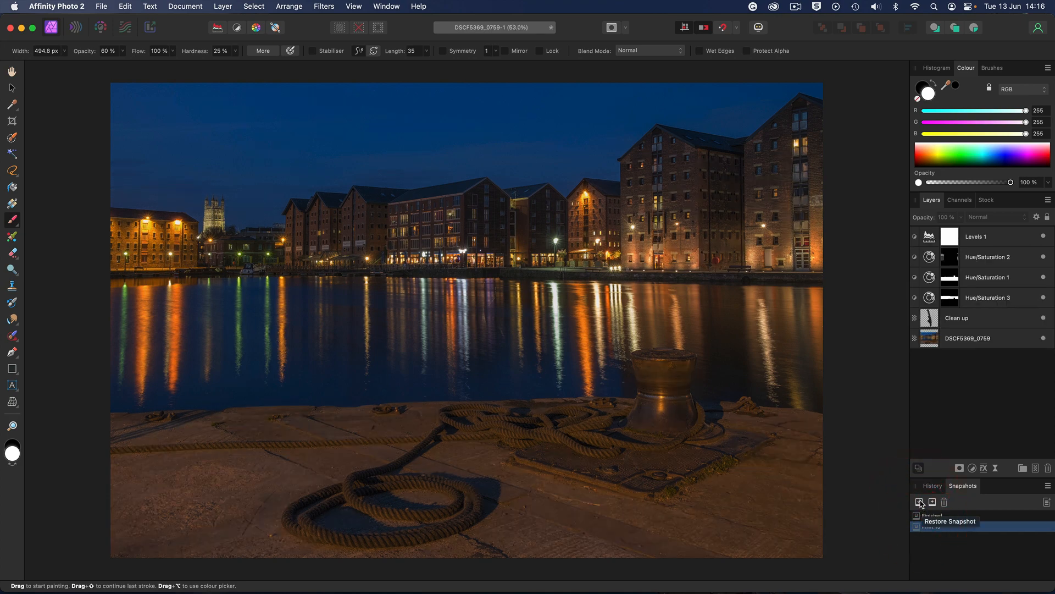
{"action": "left_click", "coordinate": [920, 502]}
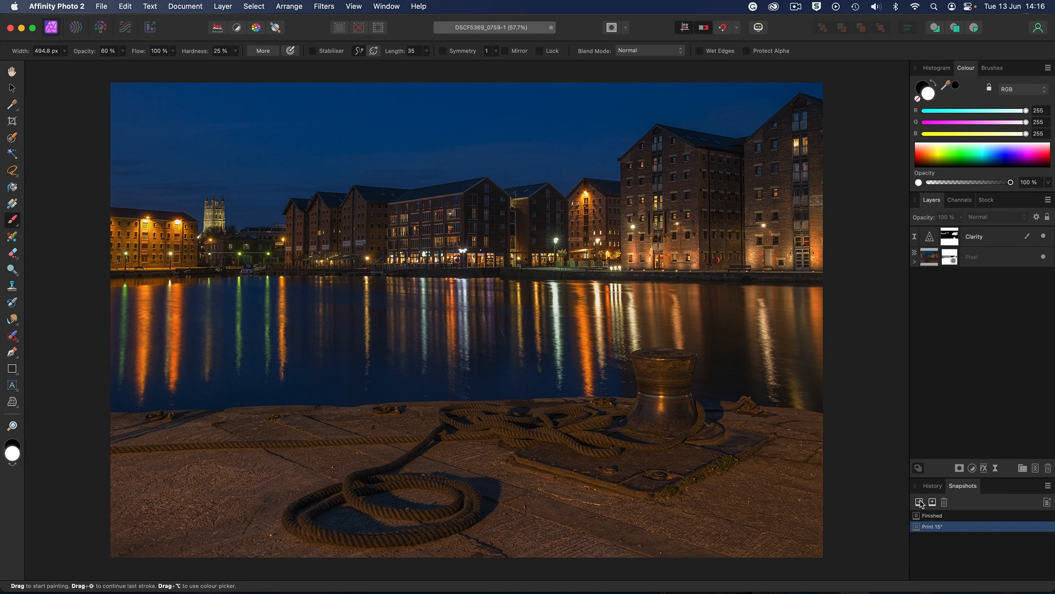